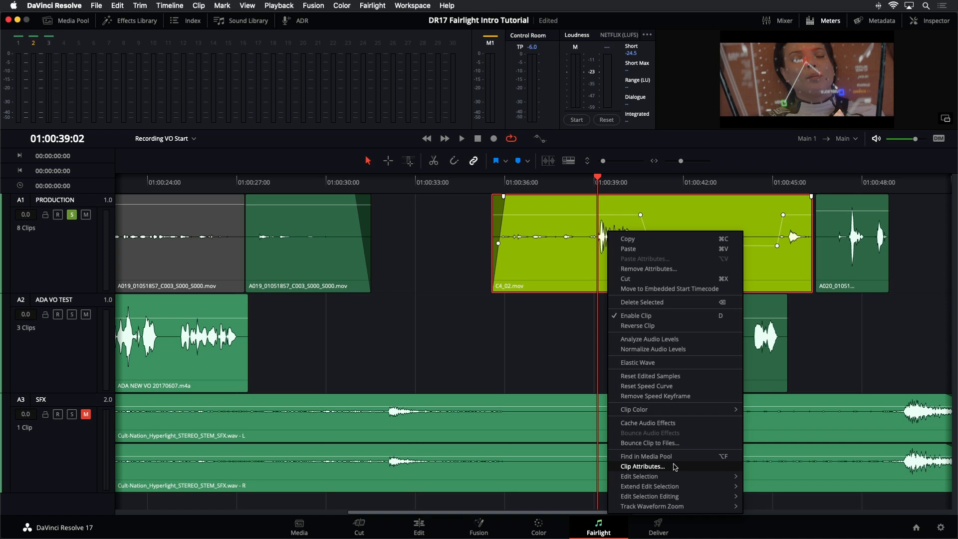
# Examine the source channel options in the C4_02.mov clip's audio attributes, leaving them unchanged
pyautogui.click(675, 467)
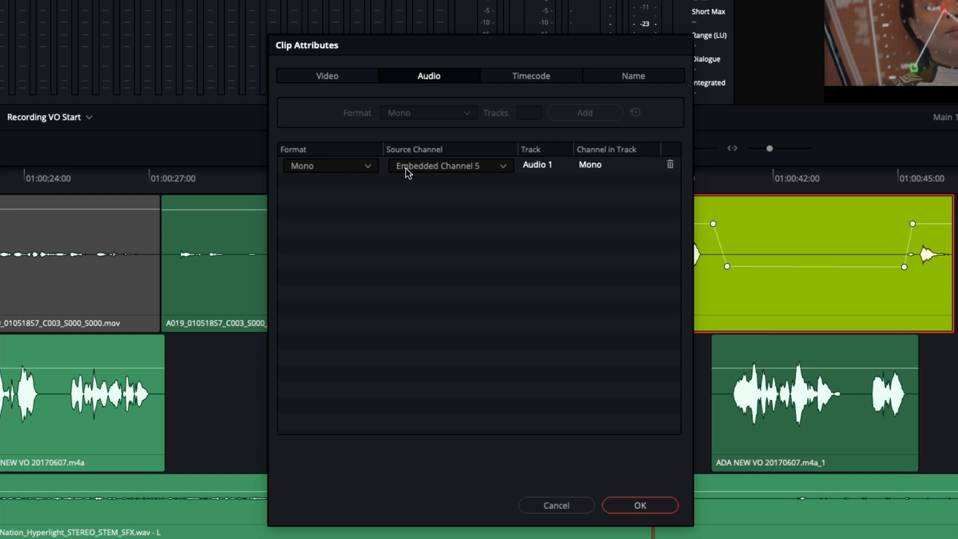
pyautogui.click(504, 168)
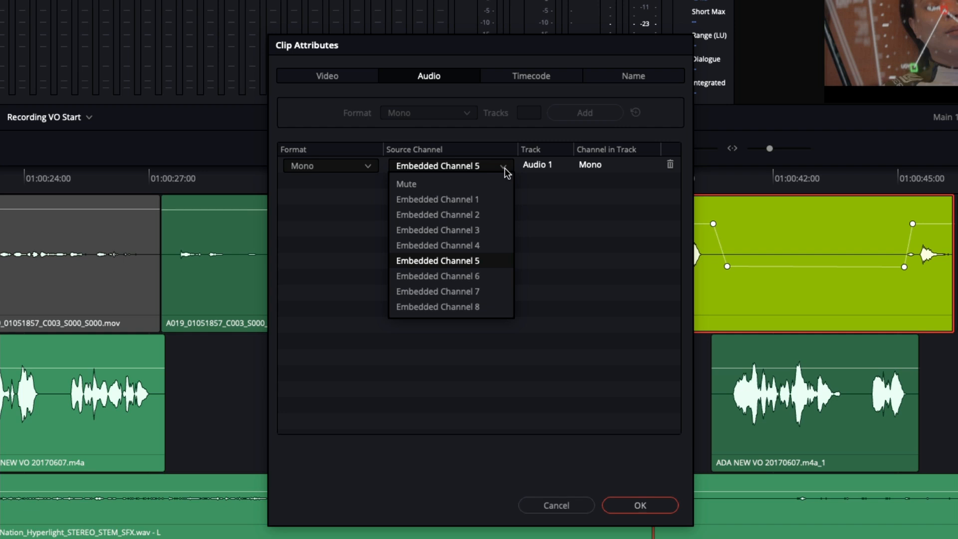
pyautogui.click(524, 196)
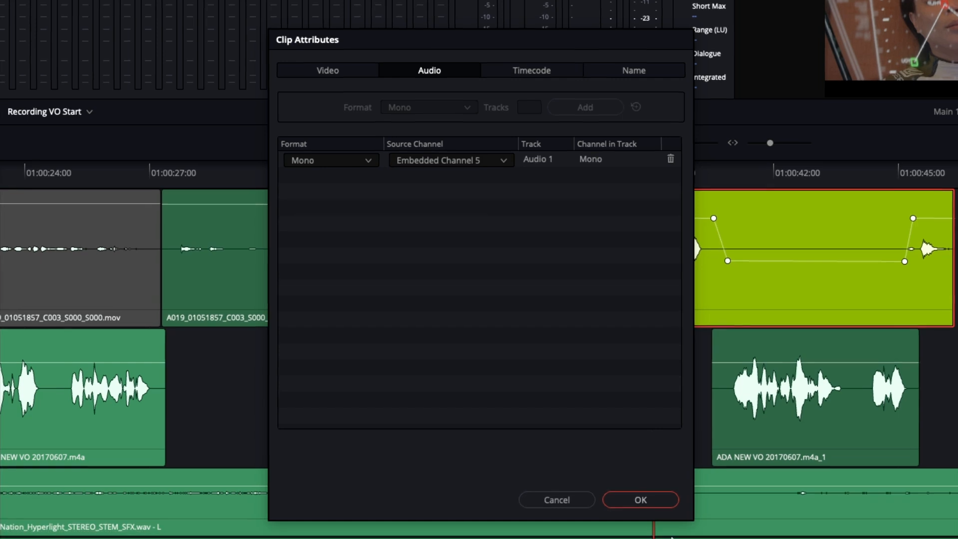
pyautogui.click(573, 510)
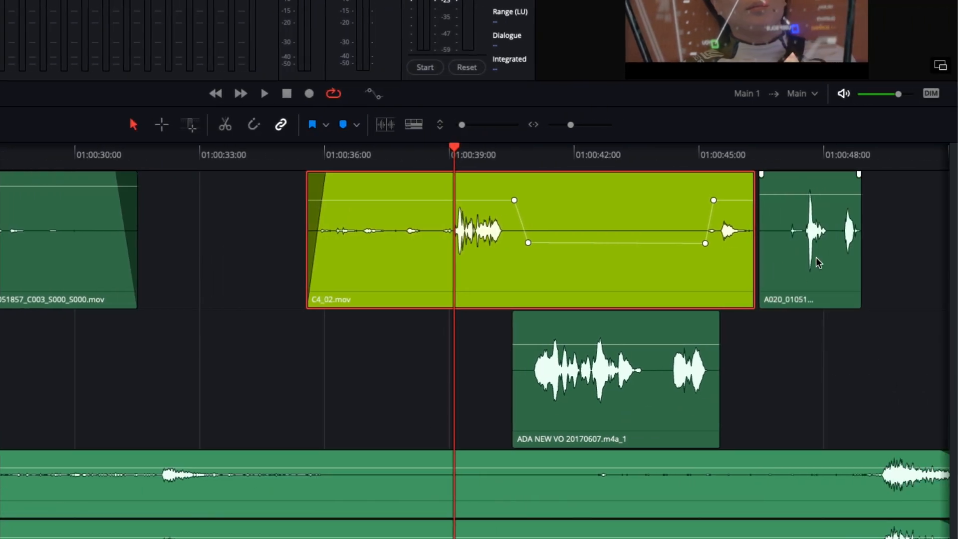
# Check which source channels the A020 clip on the PRODUCTION track offers in its audio clip attributes
pyautogui.rightClick(784, 208)
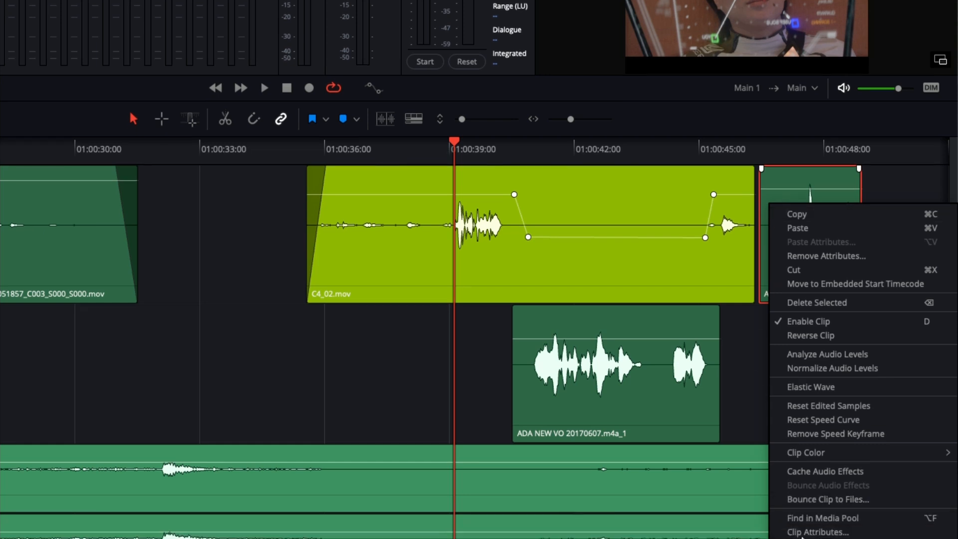
pyautogui.click(811, 537)
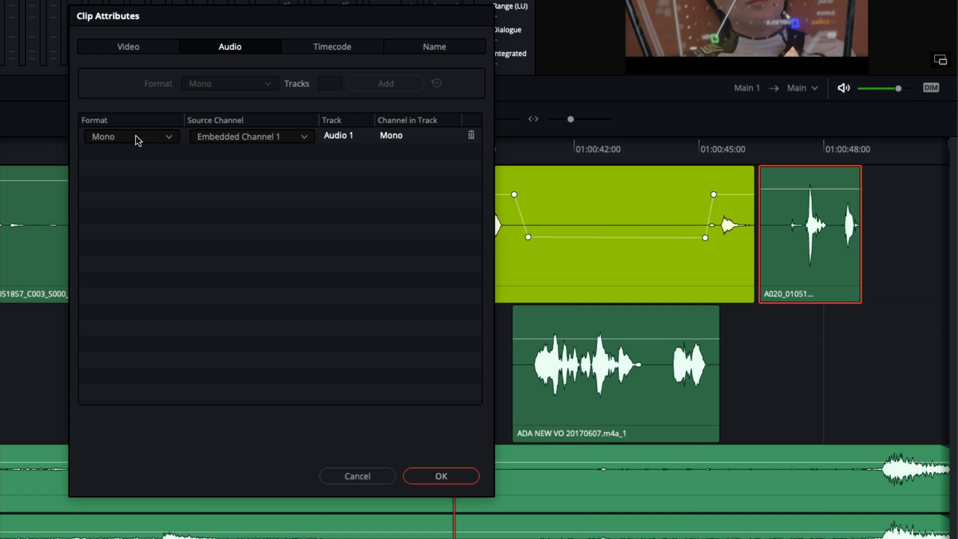
pyautogui.click(304, 138)
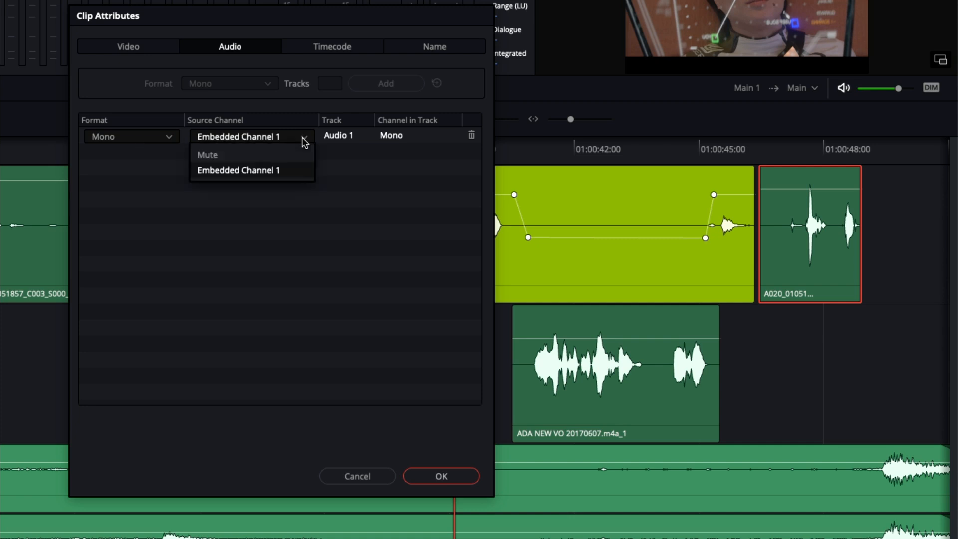
pyautogui.click(304, 169)
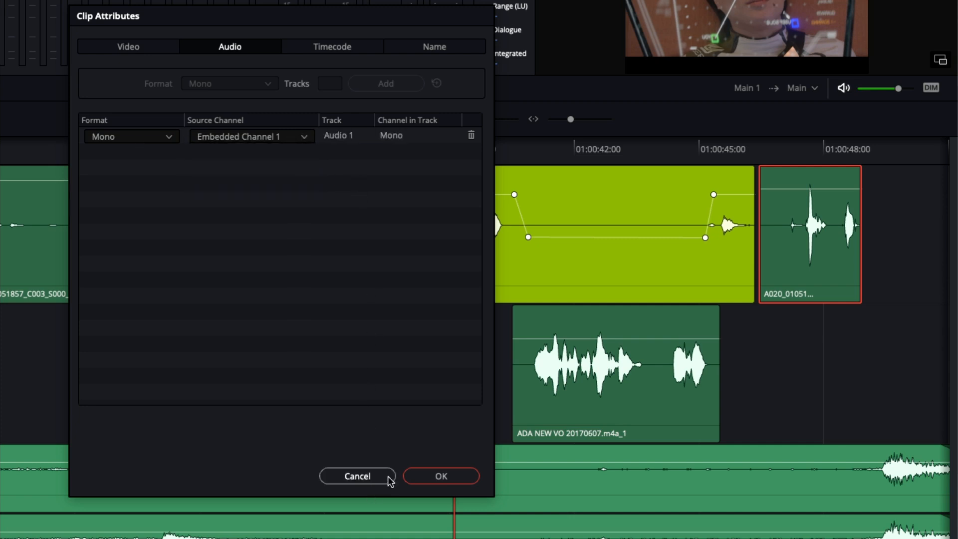
pyautogui.click(419, 476)
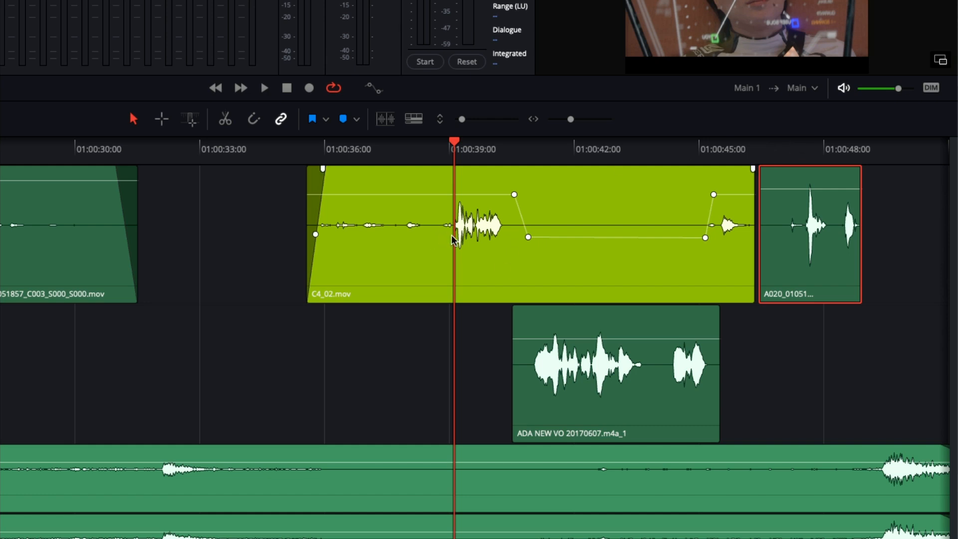
# Review the C4_02.mov clip's embedded channel list again in its clip attributes, then close them
pyautogui.click(468, 242)
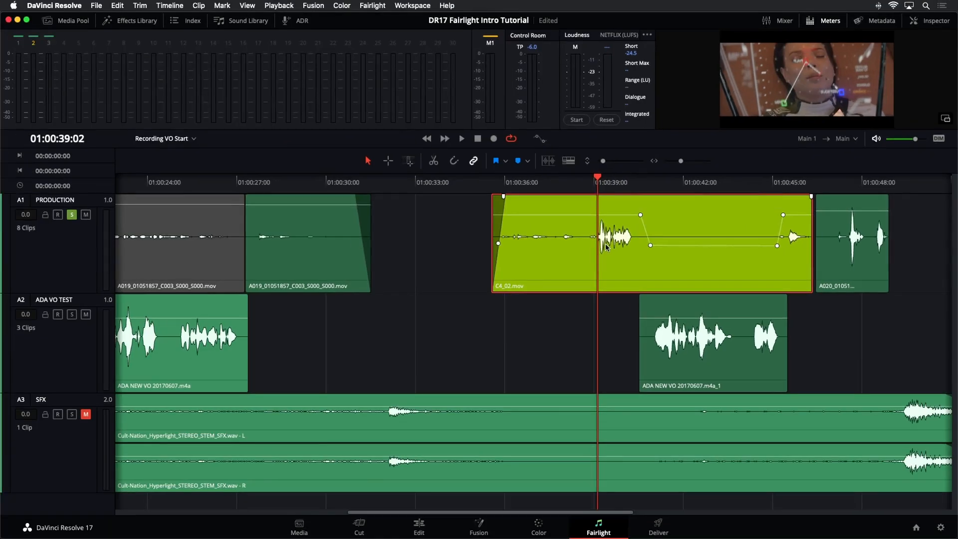
pyautogui.rightClick(627, 235)
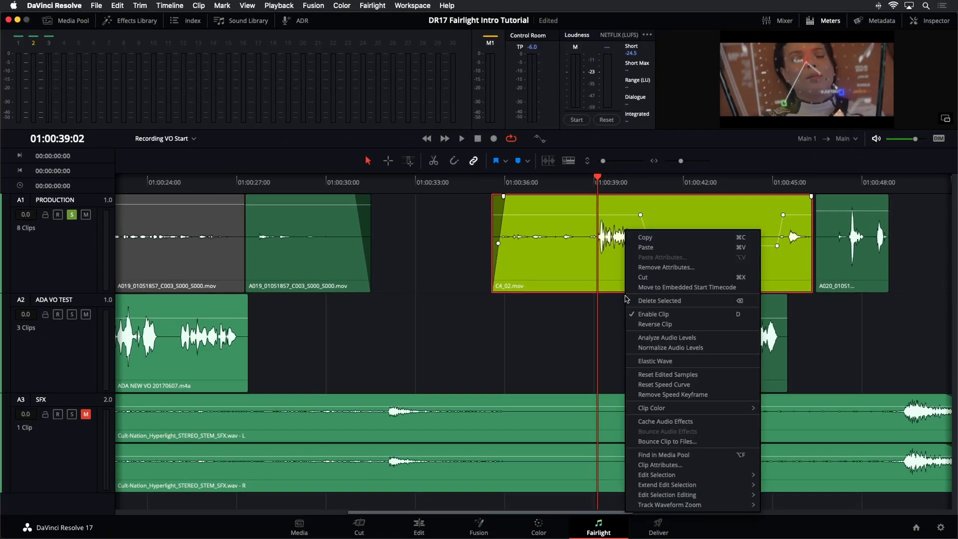
pyautogui.click(632, 464)
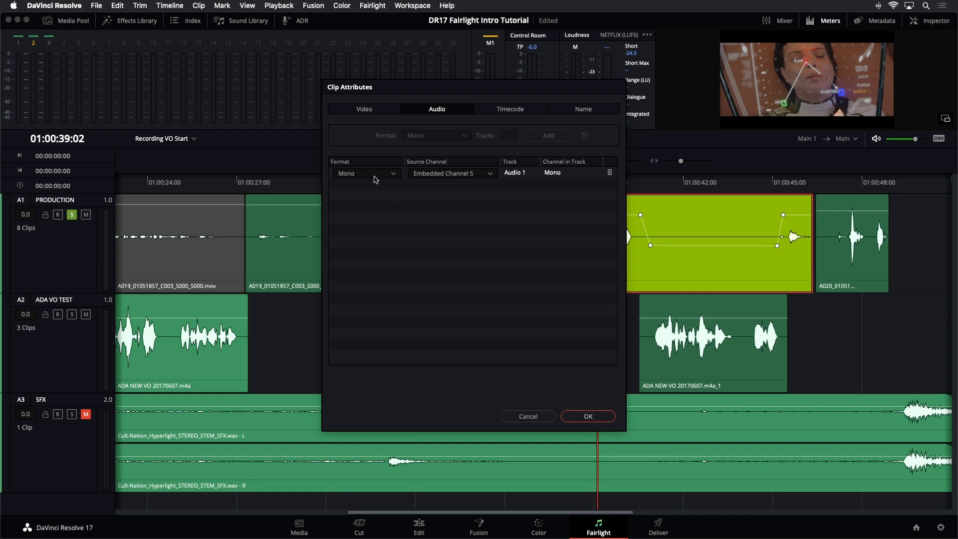
pyautogui.click(491, 174)
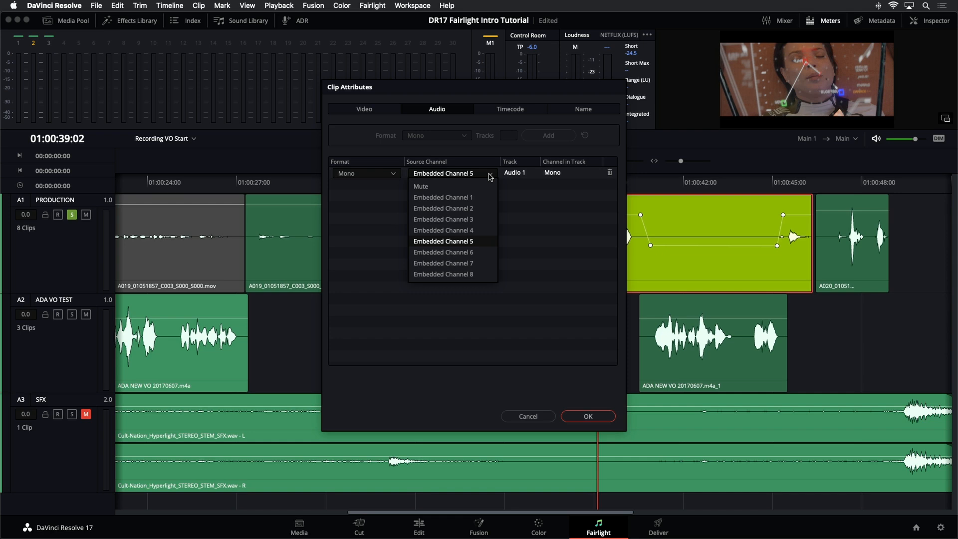
pyautogui.click(532, 418)
pyautogui.click(588, 416)
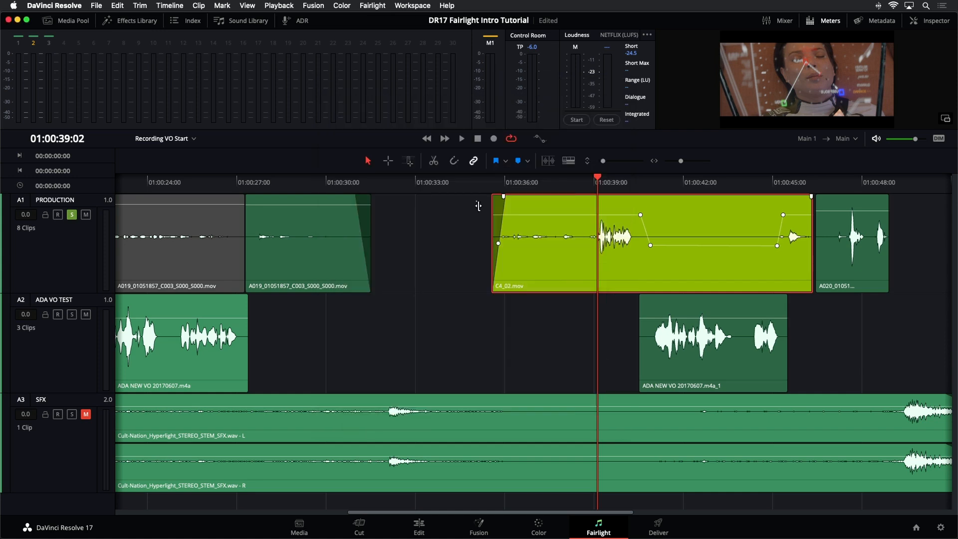
# Find the C4_02.mov clip in the media pool and create a new timeline from it with the default settings
pyautogui.rightClick(583, 227)
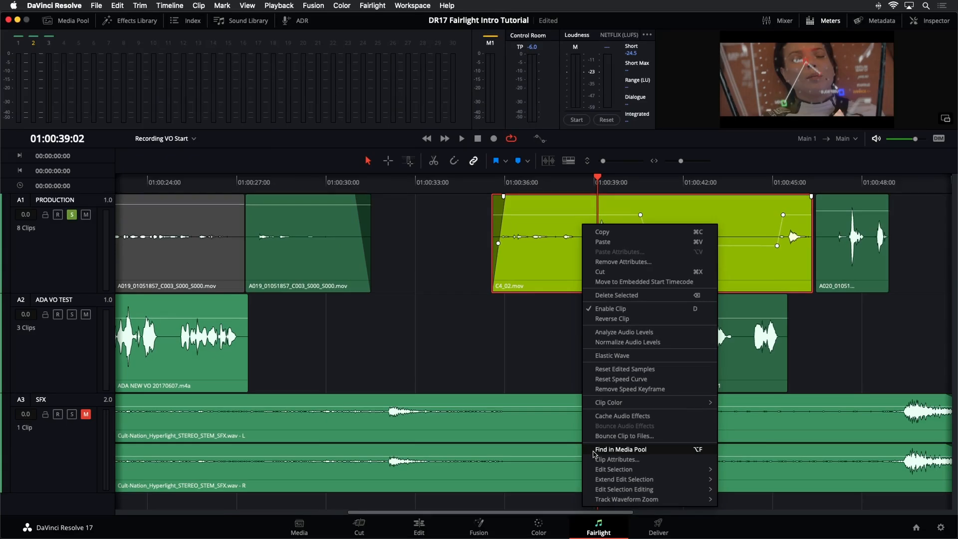
pyautogui.click(593, 449)
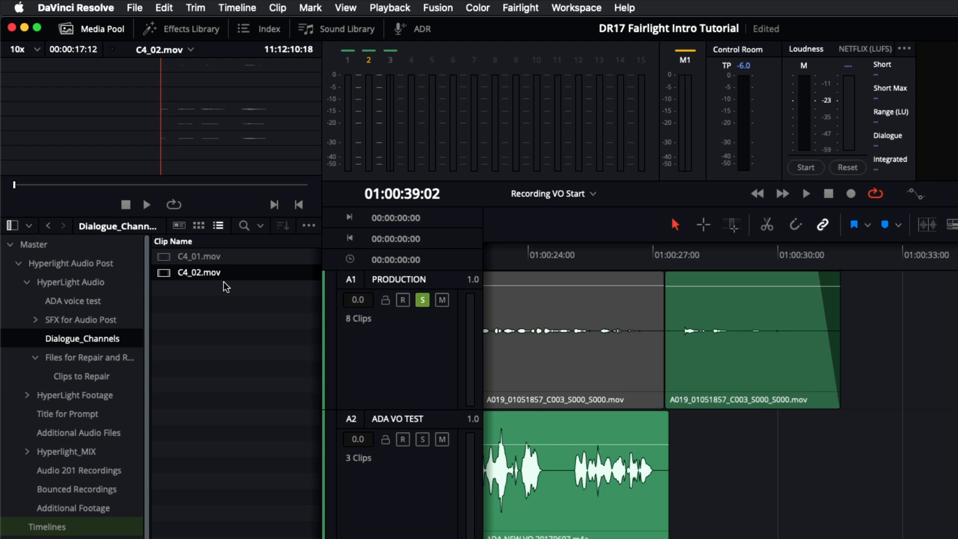
pyautogui.rightClick(166, 277)
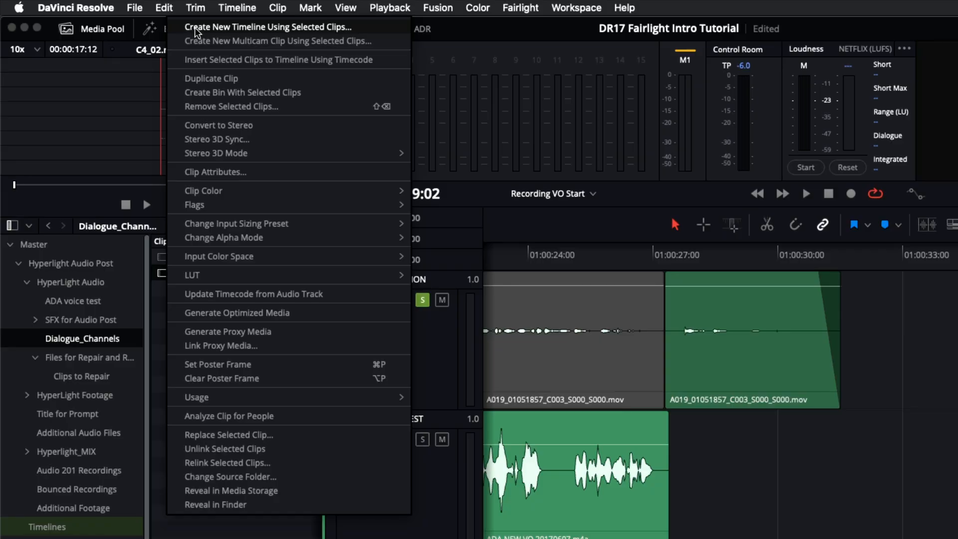
pyautogui.click(185, 28)
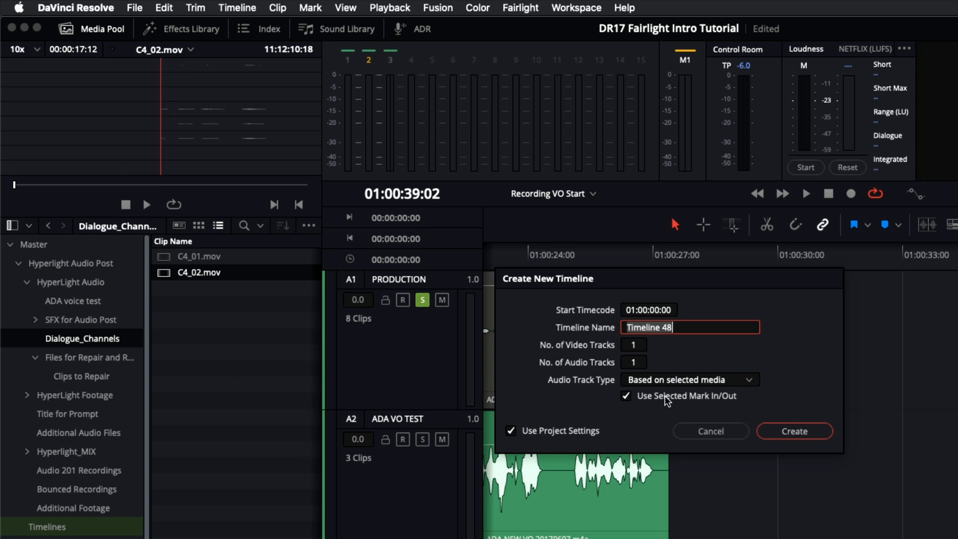
pyautogui.click(796, 431)
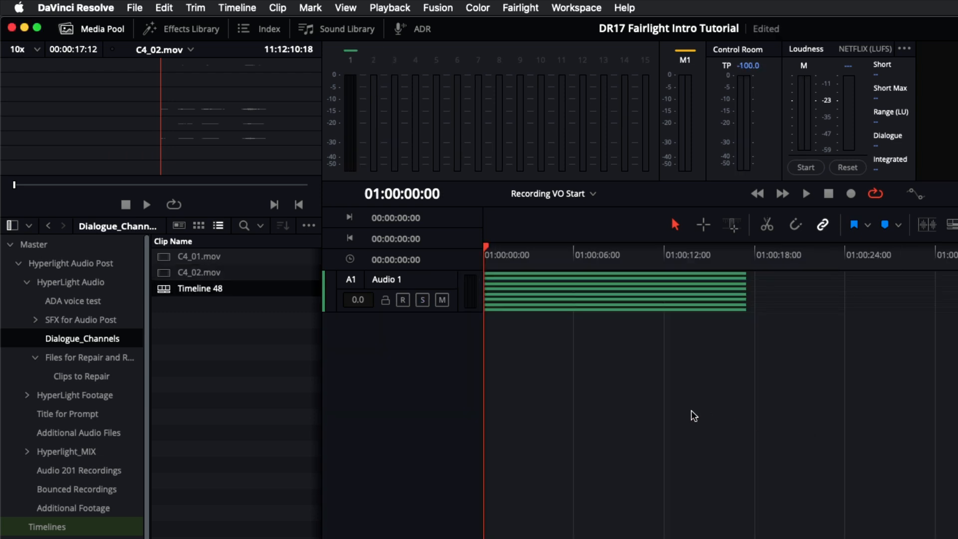
# Enlarge the Audio 1 track to make all eight channel waveforms readable, and hide the meters and media pool
pyautogui.moveTo(460, 310); pyautogui.dragTo(471, 435)
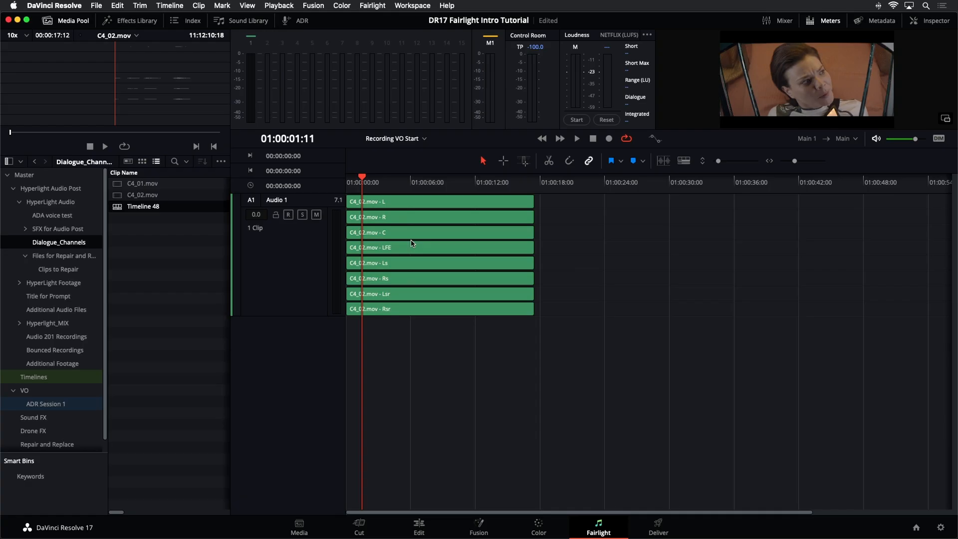
pyautogui.hotkey('shift', 'z')
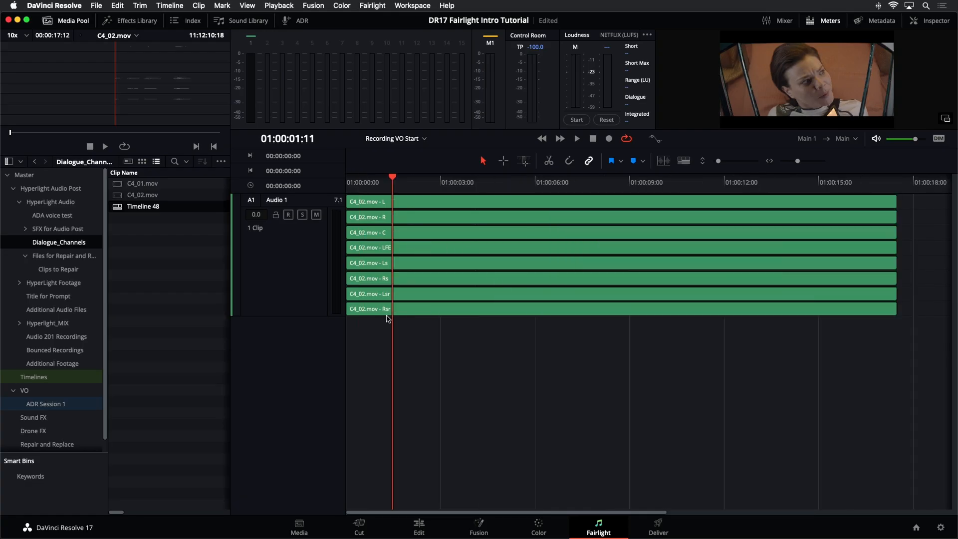
pyautogui.moveTo(312, 318); pyautogui.dragTo(309, 497)
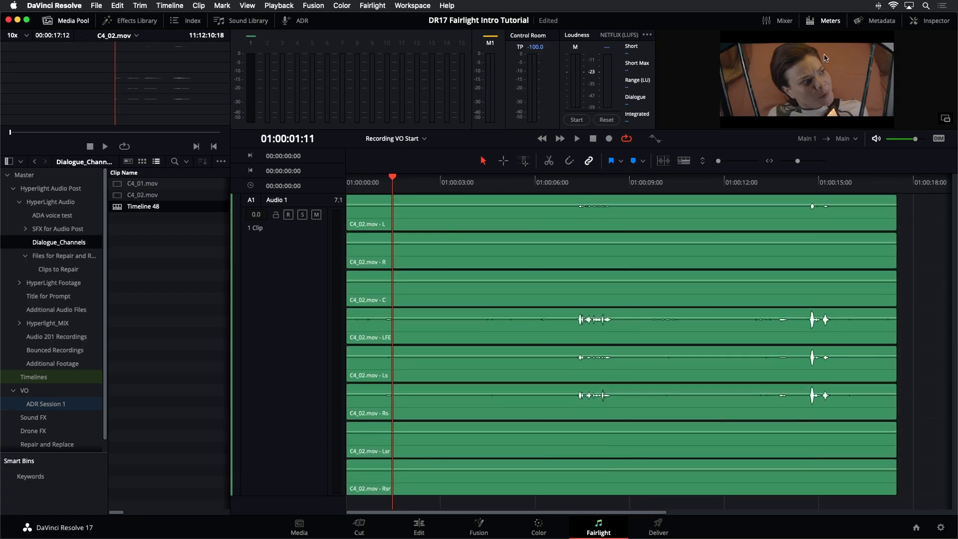
pyautogui.click(823, 21)
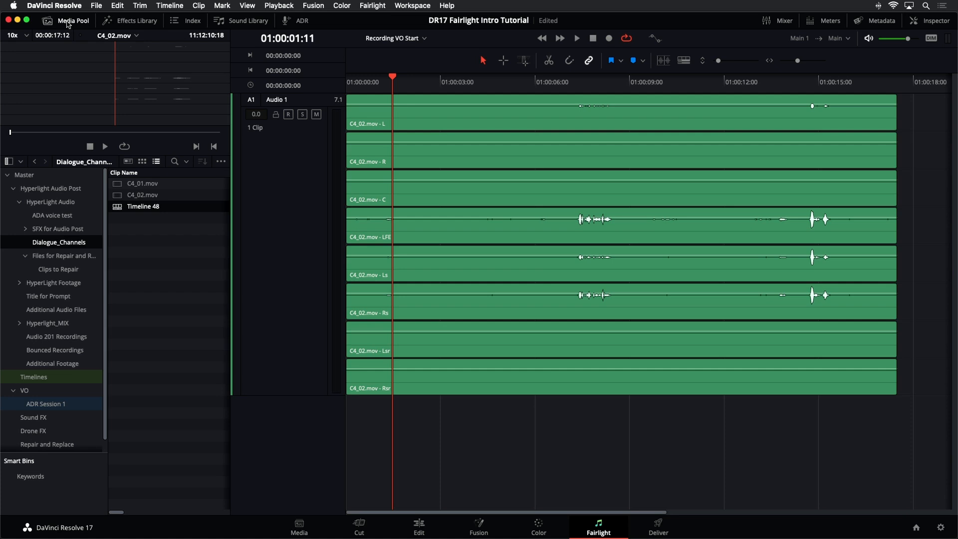
pyautogui.click(68, 22)
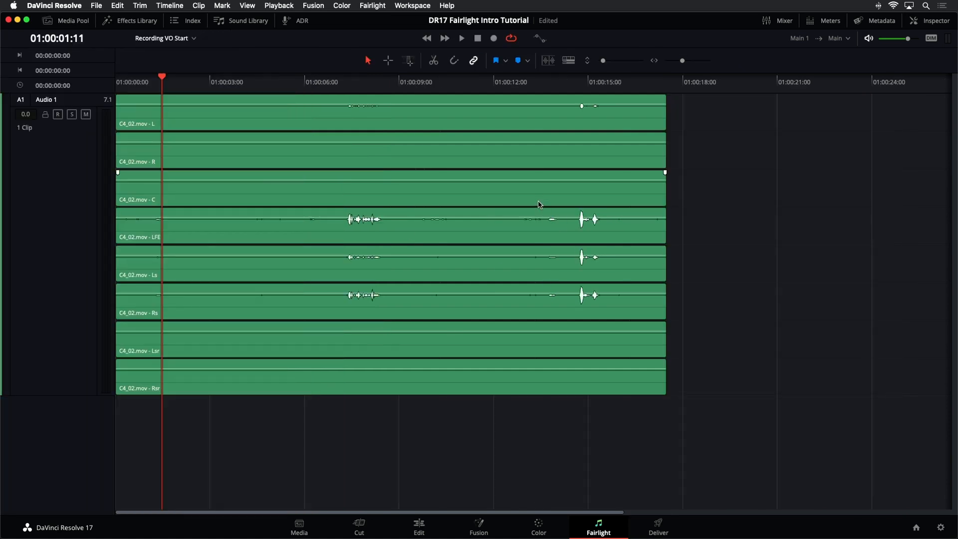
# Raise the C4_02.mov clip's volume to about 7.3 dB across all its channels and save the project
pyautogui.moveTo(407, 102); pyautogui.dragTo(407, 99)
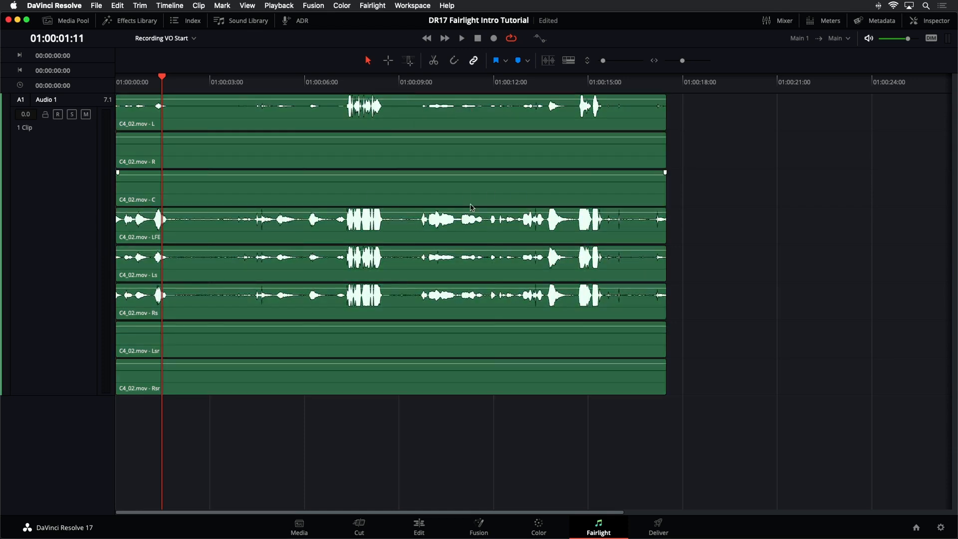
pyautogui.press('super+s')
pyautogui.moveTo(457, 98); pyautogui.dragTo(457, 101)
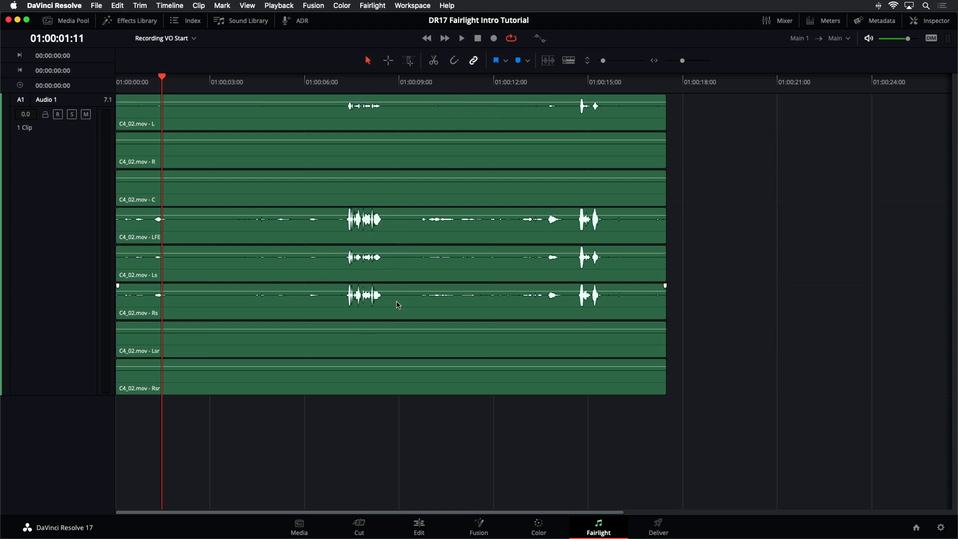
pyautogui.click(368, 125)
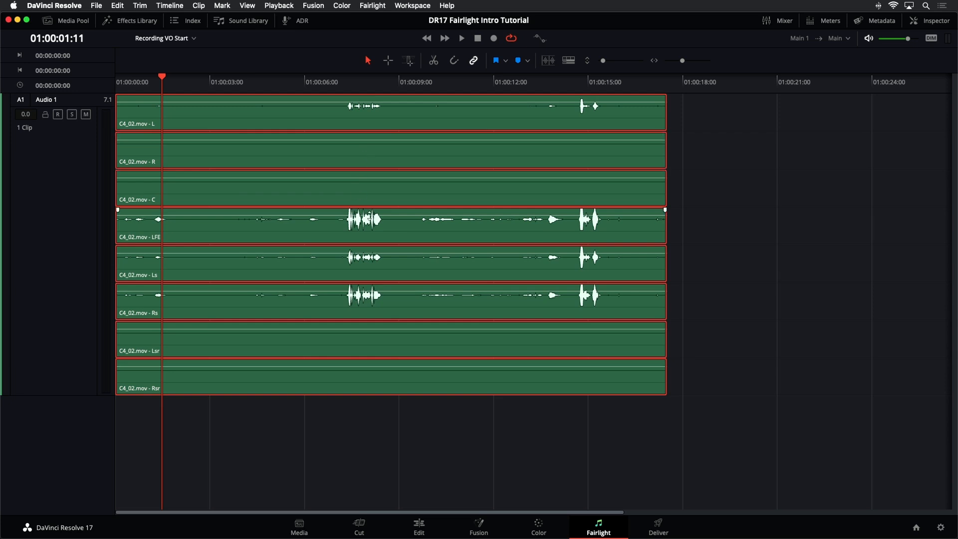
pyautogui.moveTo(351, 177); pyautogui.dragTo(352, 178)
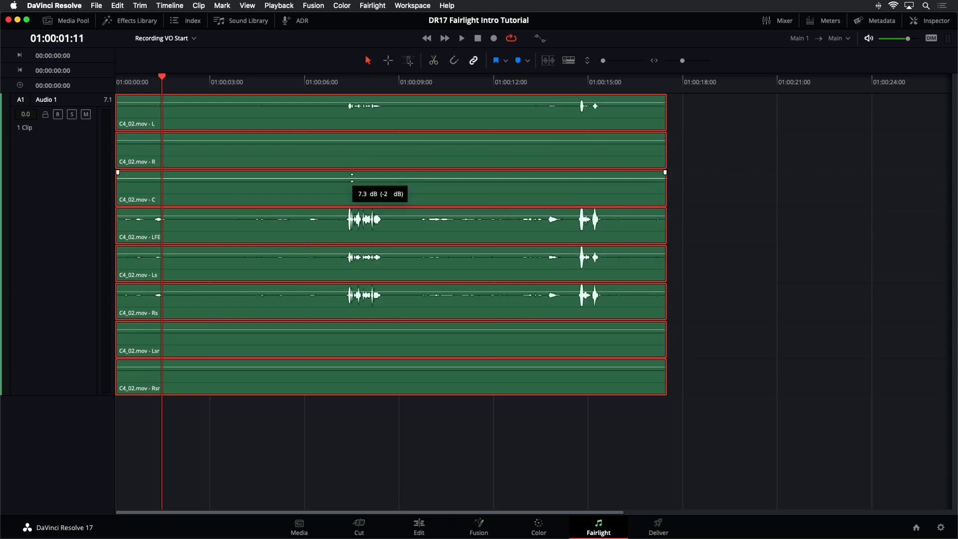
# Show the mixer and examine the channel strip of the 7.1 Audio 1 track
pyautogui.click(75, 214)
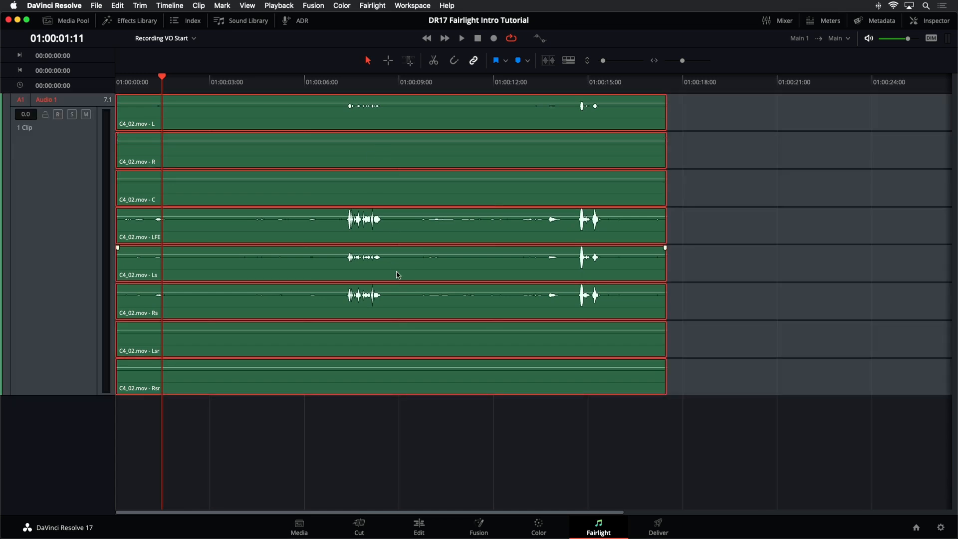
pyautogui.click(58, 216)
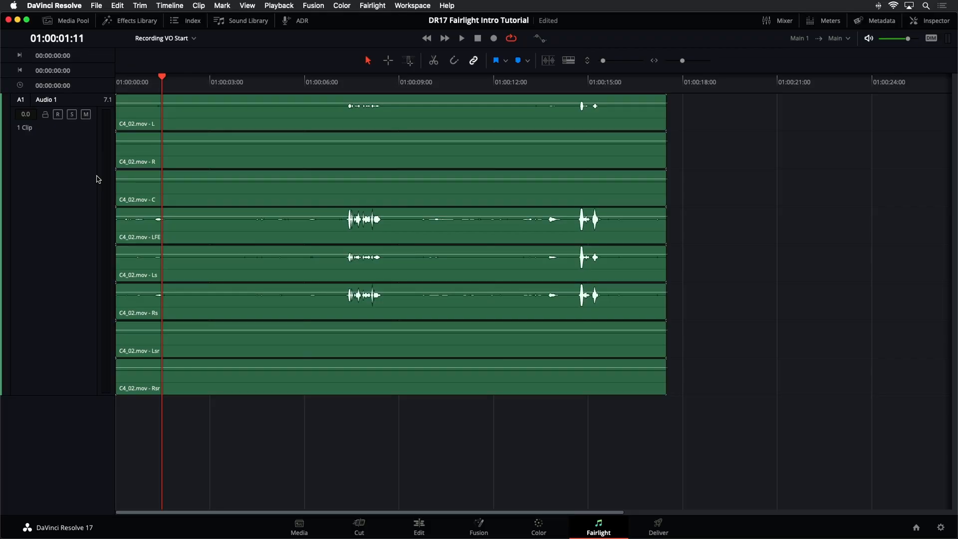
pyautogui.click(766, 20)
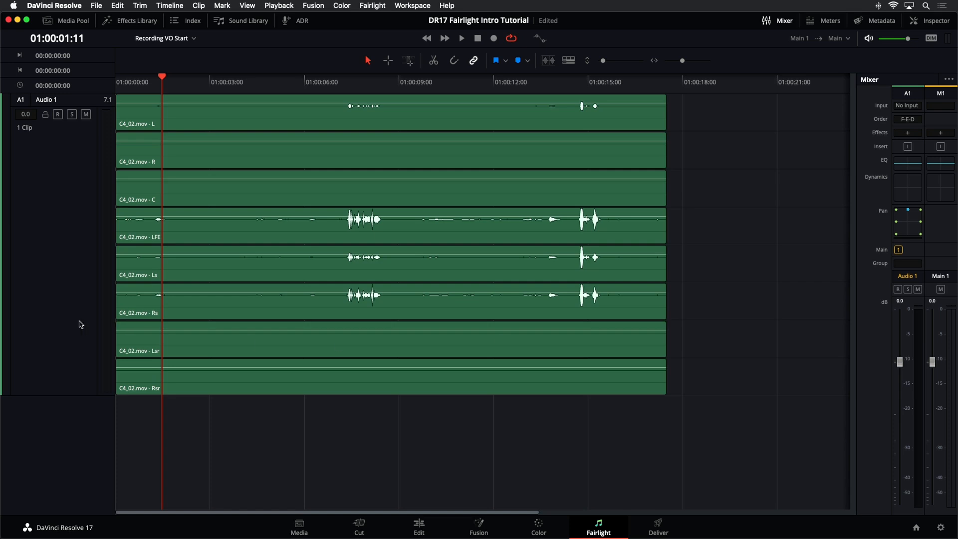
pyautogui.click(36, 322)
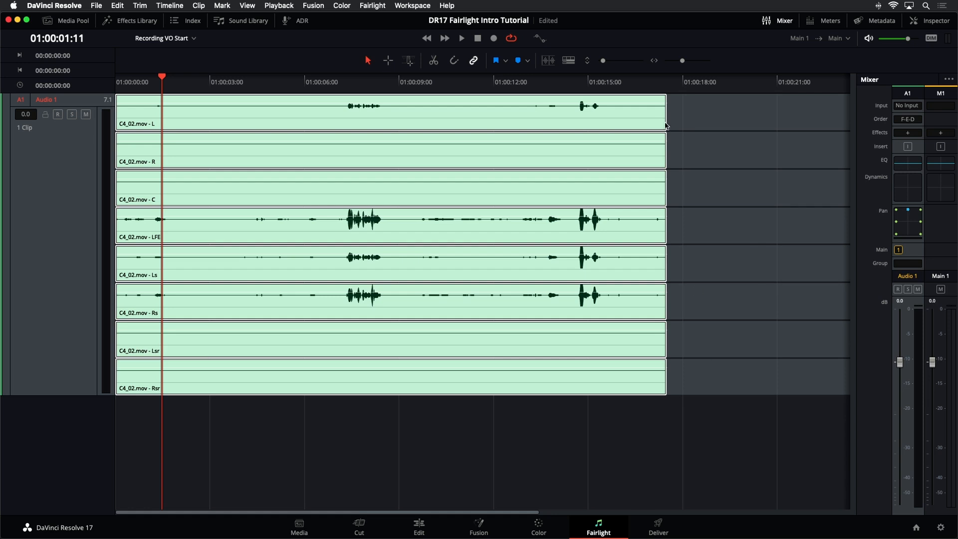
pyautogui.click(693, 137)
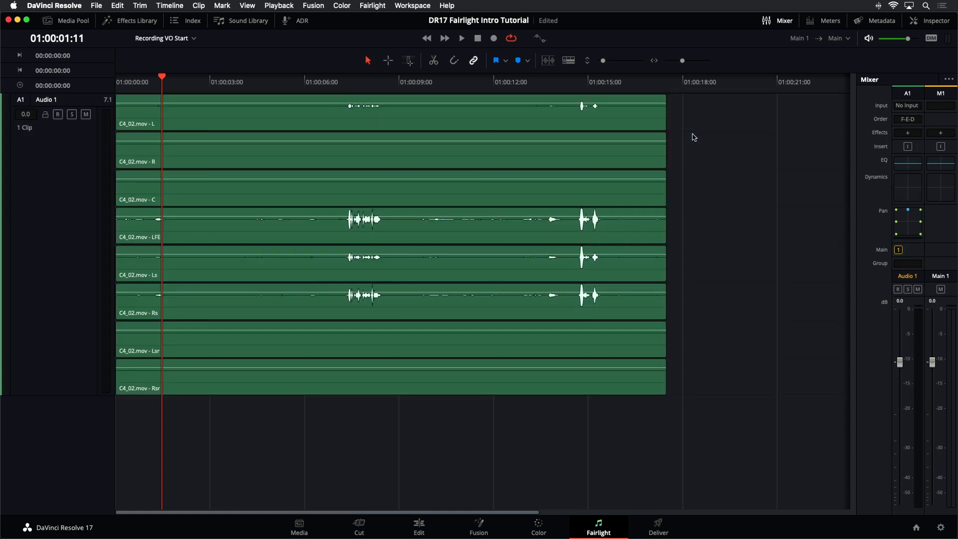
# Convert the 7.1 Audio 1 track to a linked group and adjust the track heights to fit all eight tracks
pyautogui.rightClick(56, 167)
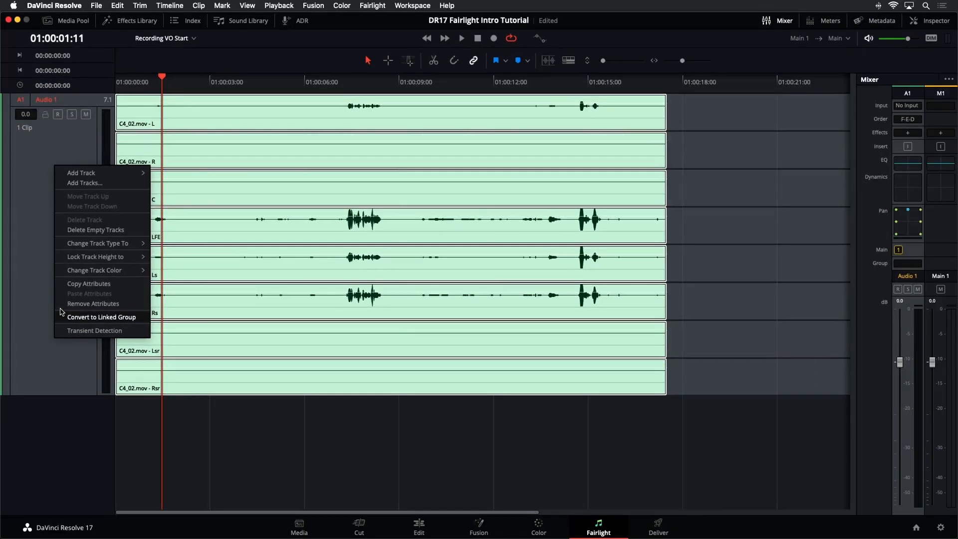
pyautogui.click(86, 320)
pyautogui.moveTo(75, 396); pyautogui.dragTo(83, 141)
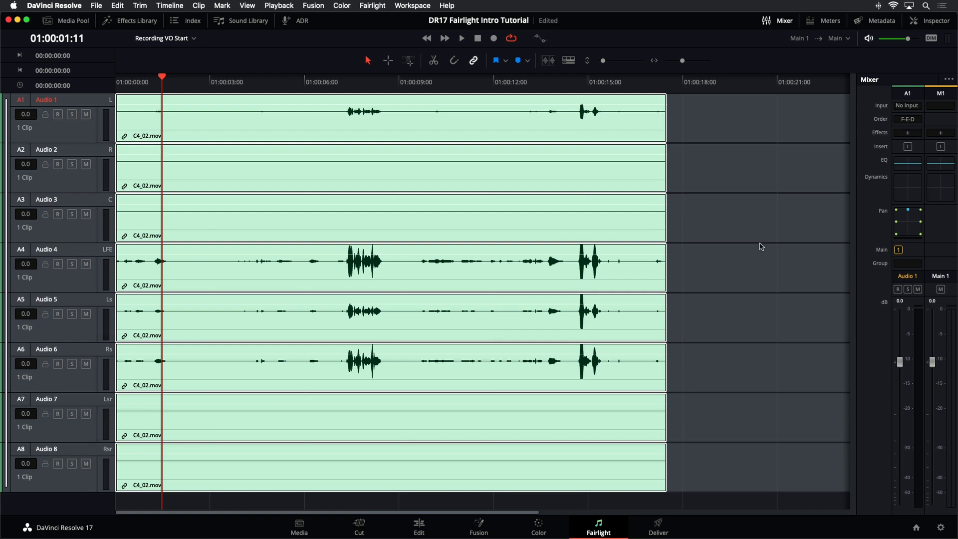
# Examine how the linked tracks are selected together and share one mixer channel strip, and show the meters
pyautogui.click(687, 270)
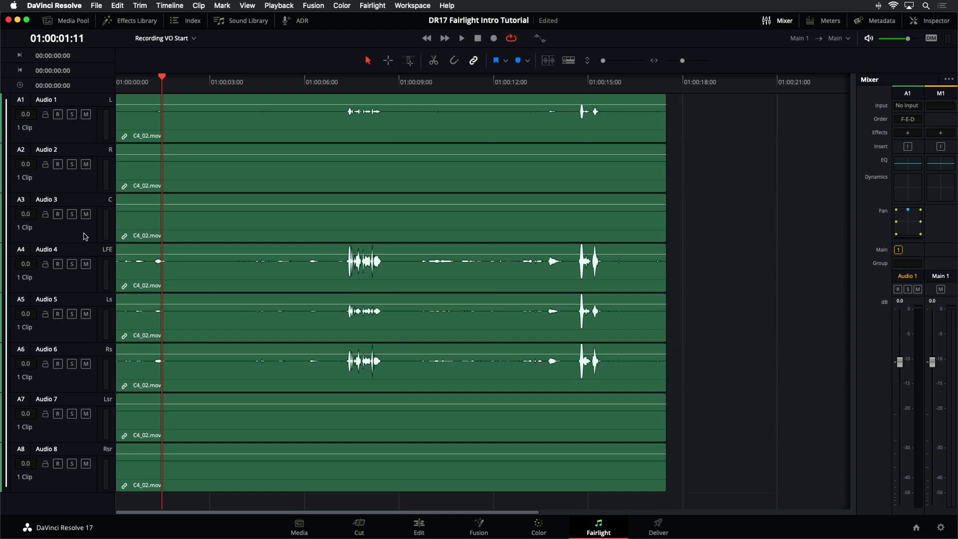
pyautogui.click(127, 239)
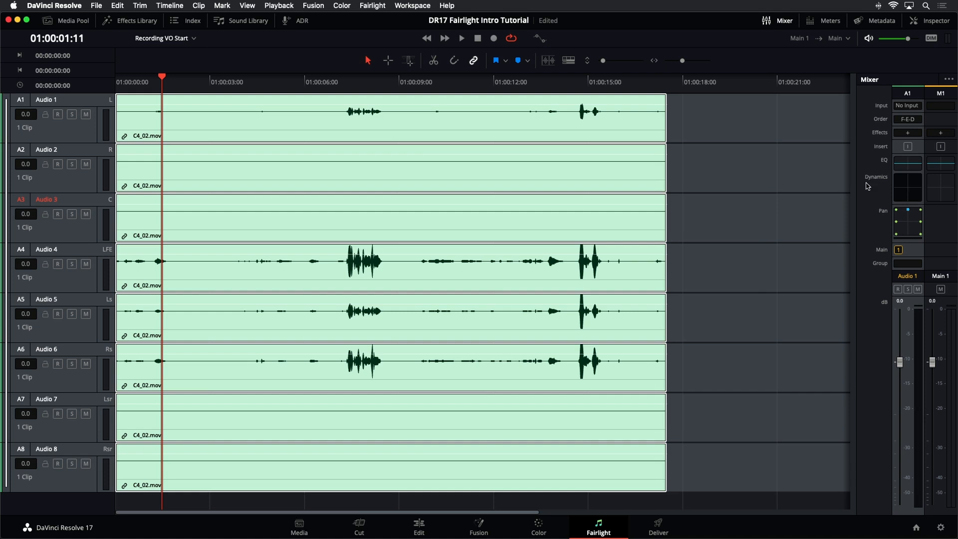
pyautogui.click(777, 156)
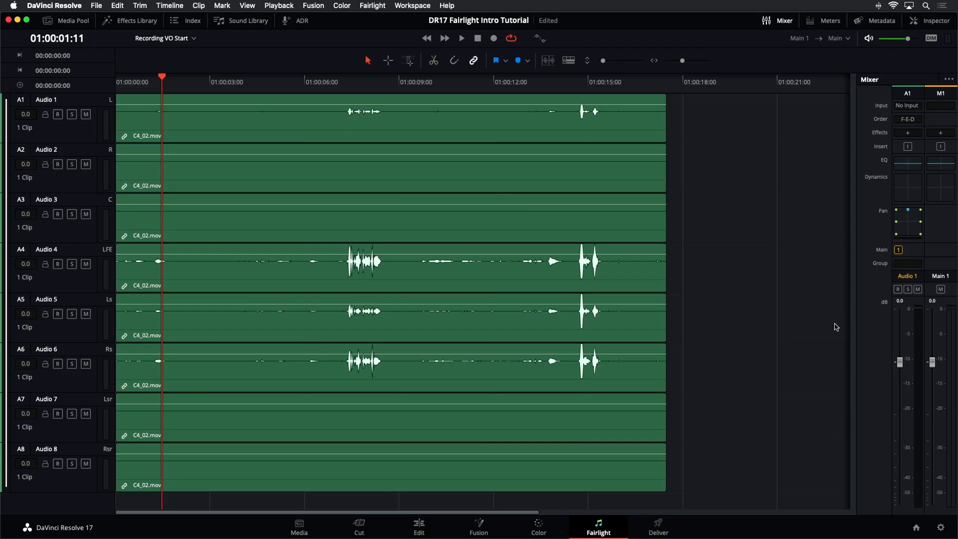
pyautogui.click(811, 20)
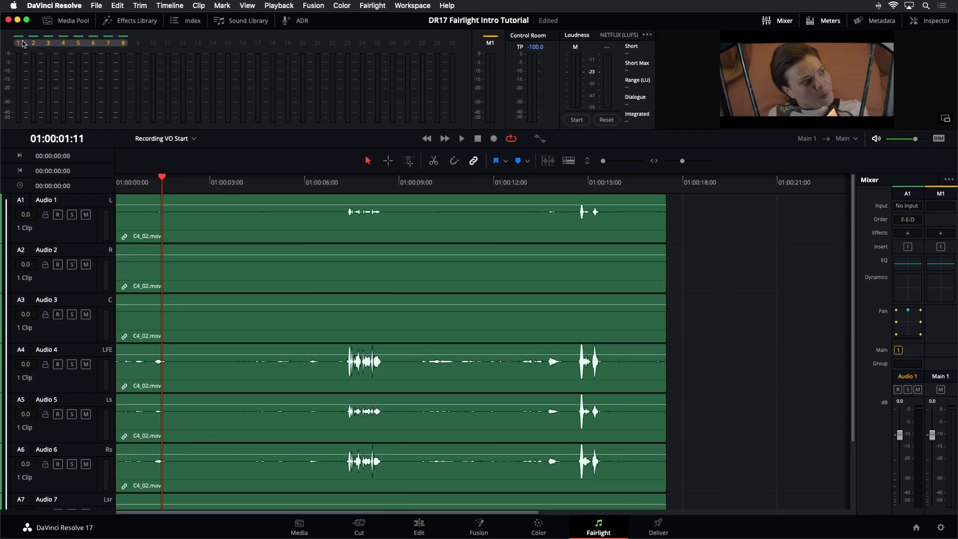
pyautogui.click(97, 241)
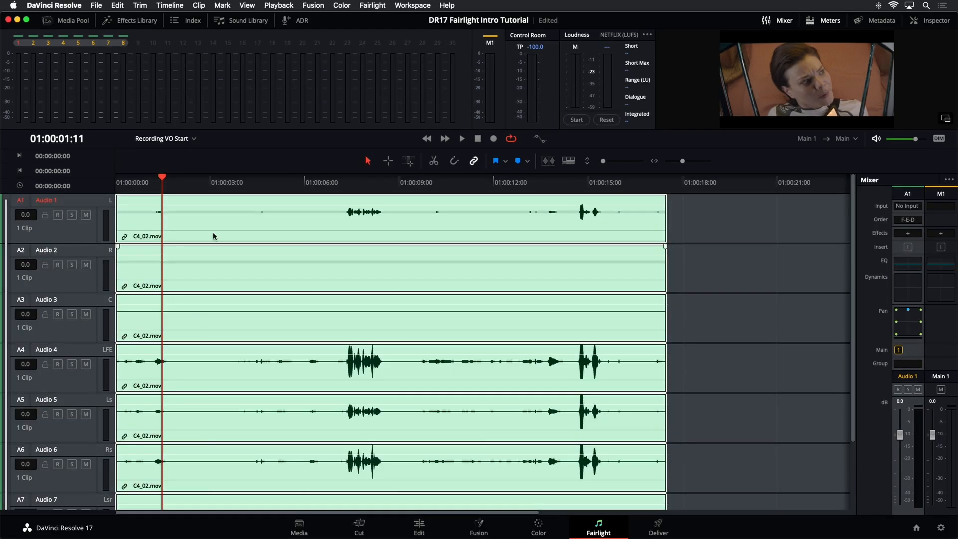
pyautogui.click(736, 218)
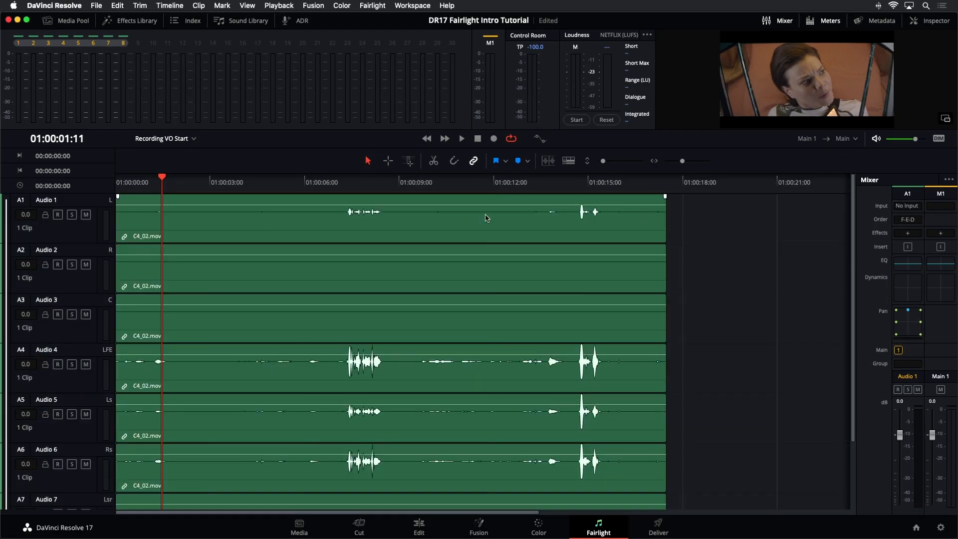
# Raise the C4_02.mov clip's volume on Audio 1, adjust it slightly on Audio 4, and select the linked clips
pyautogui.moveTo(377, 204); pyautogui.dragTo(376, 200)
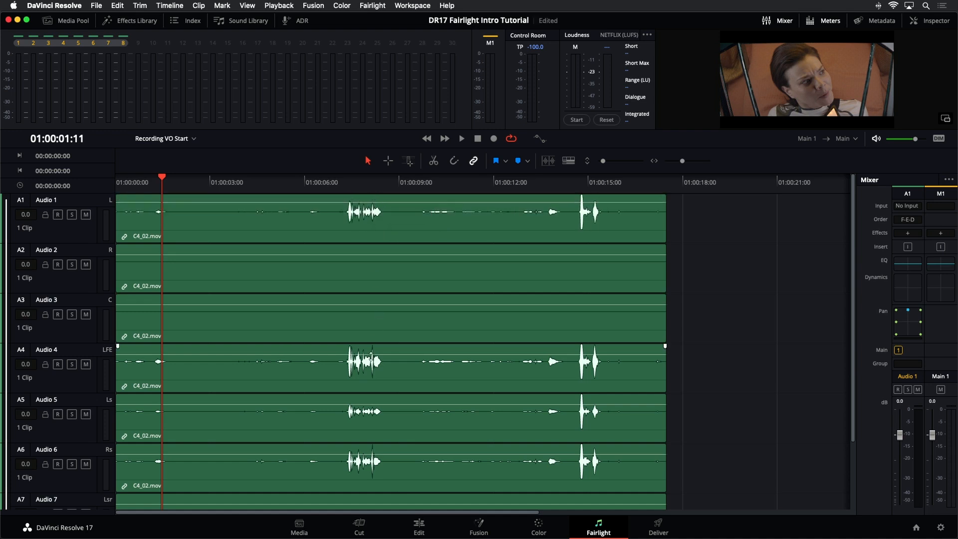
pyautogui.moveTo(372, 354); pyautogui.dragTo(374, 355)
pyautogui.click(396, 230)
pyautogui.click(396, 230)
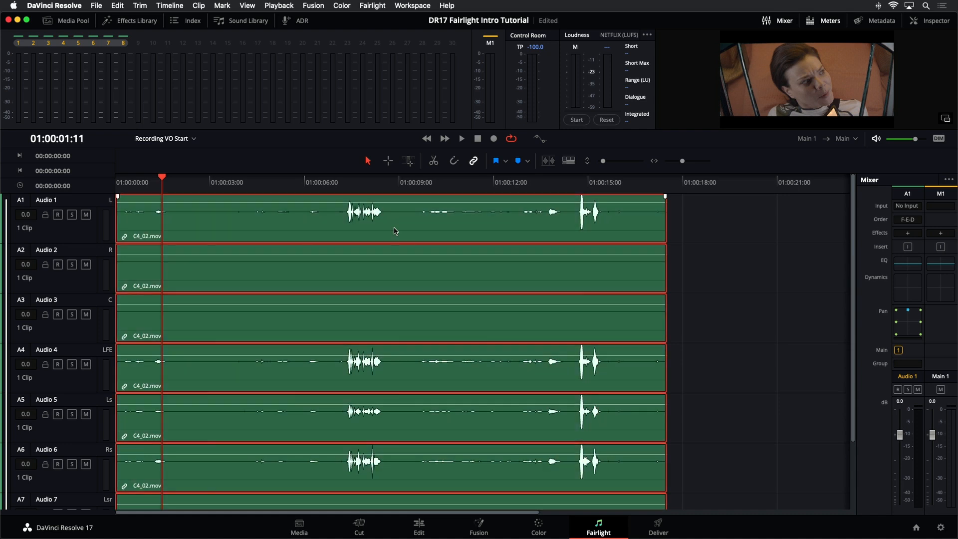
# Test mute and solo on Audio 1 across the linked group, turn both off, and clear the clip selection
pyautogui.click(85, 214)
pyautogui.click(85, 215)
pyautogui.click(72, 214)
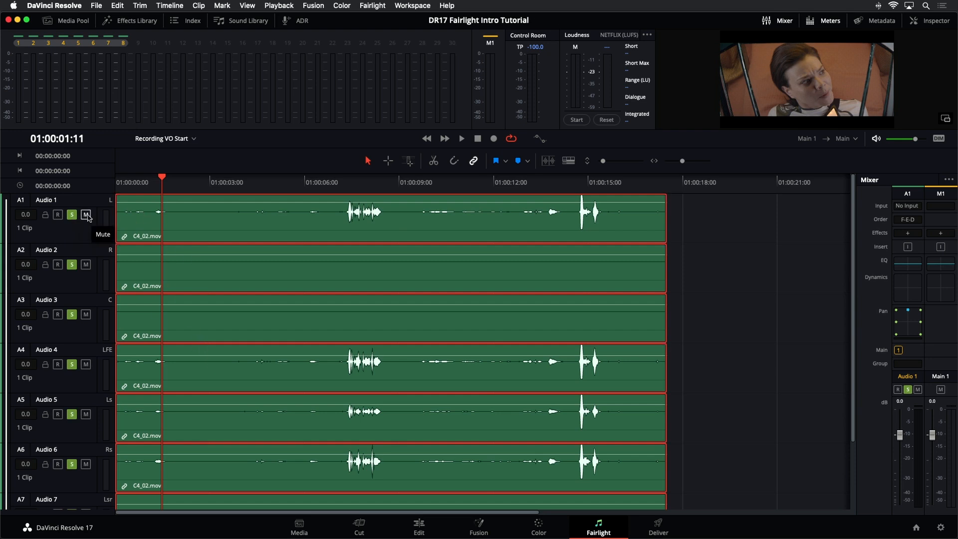
pyautogui.click(85, 215)
pyautogui.click(74, 215)
pyautogui.click(86, 215)
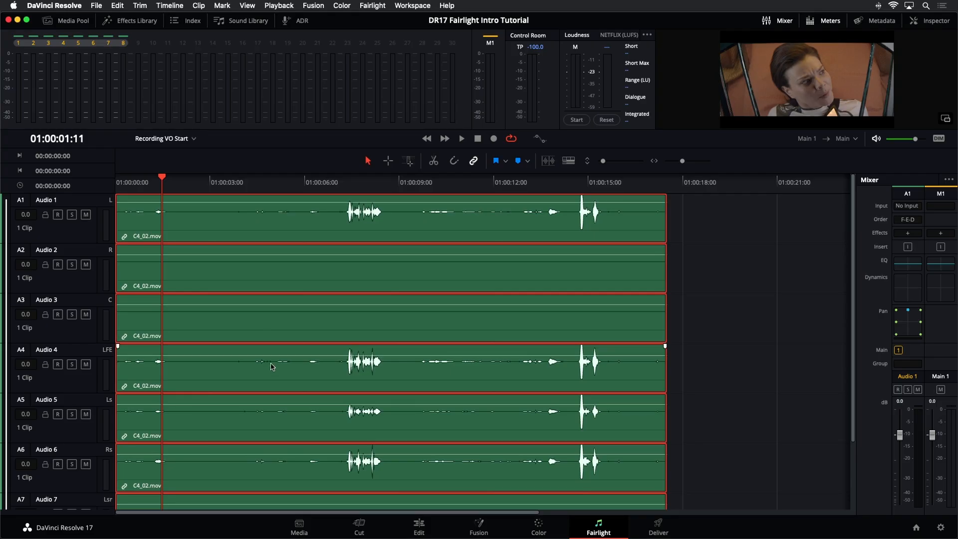
pyautogui.click(765, 272)
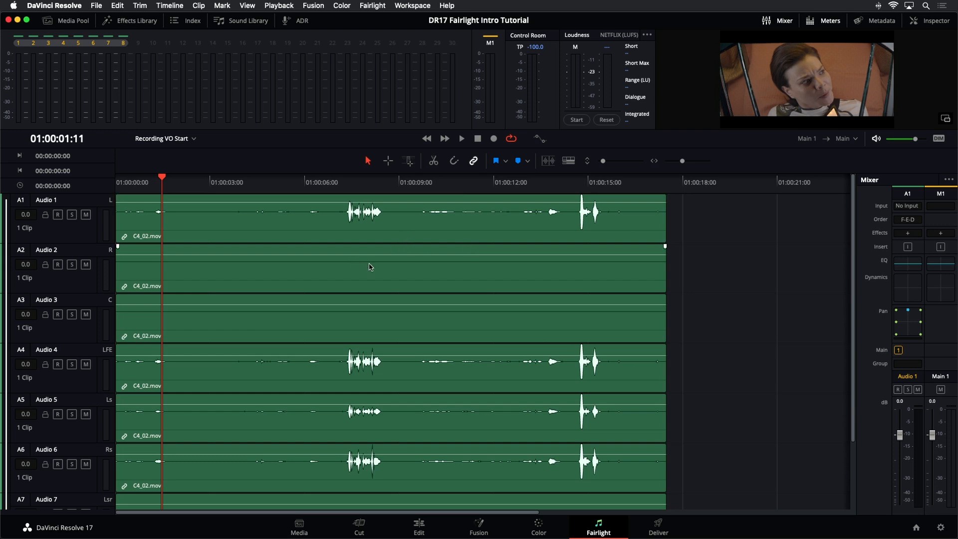
# Unlink the Audio 1 to Audio 8 link group and widen the mixer to show all eight channel strips
pyautogui.click(373, 5)
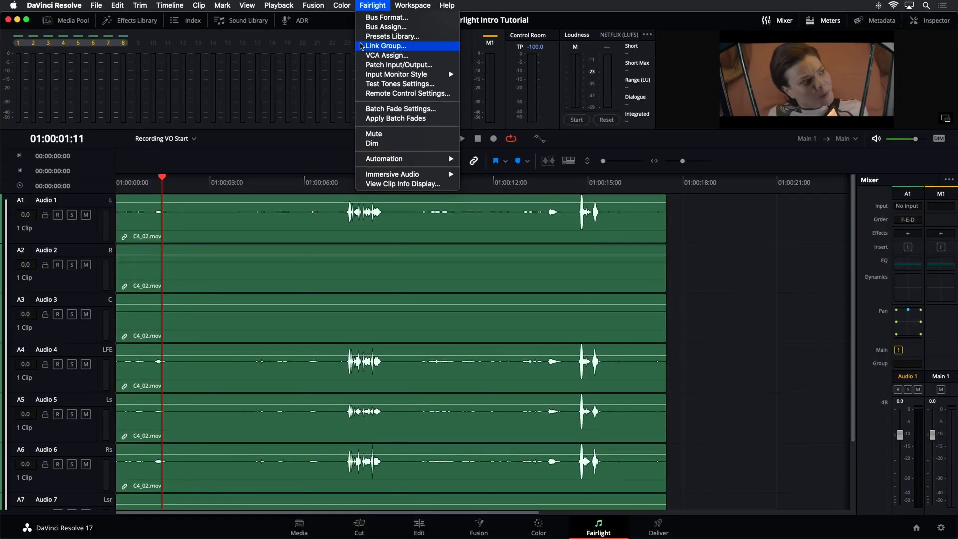
pyautogui.click(384, 46)
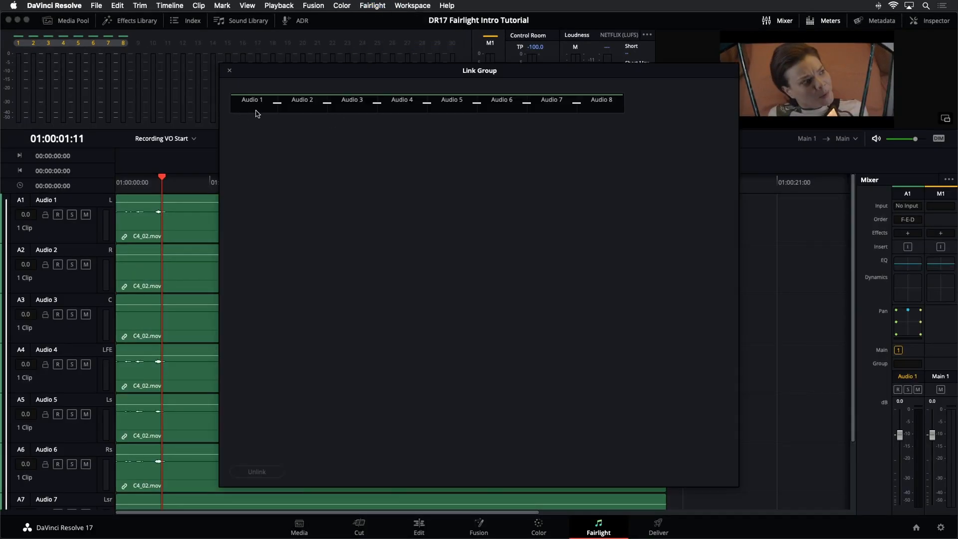
pyautogui.click(559, 112)
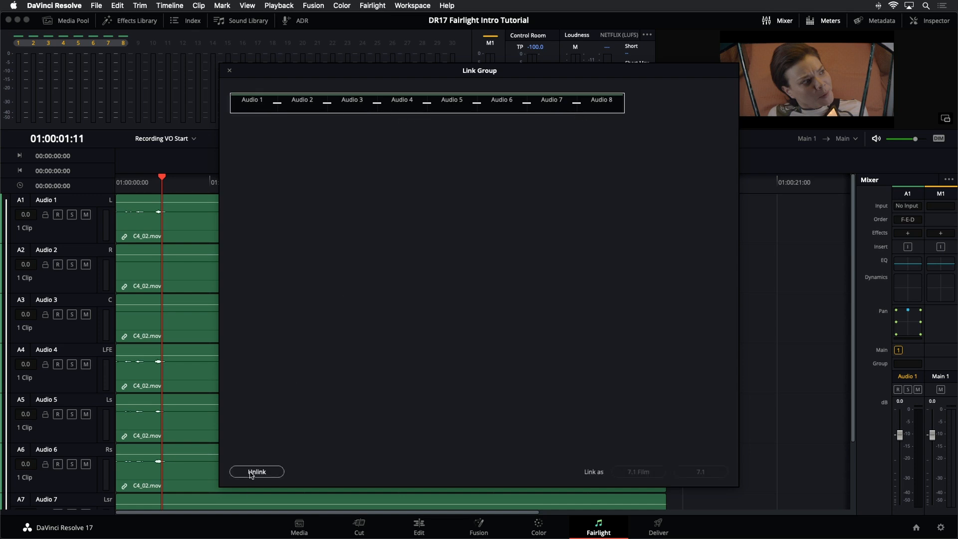
pyautogui.click(270, 473)
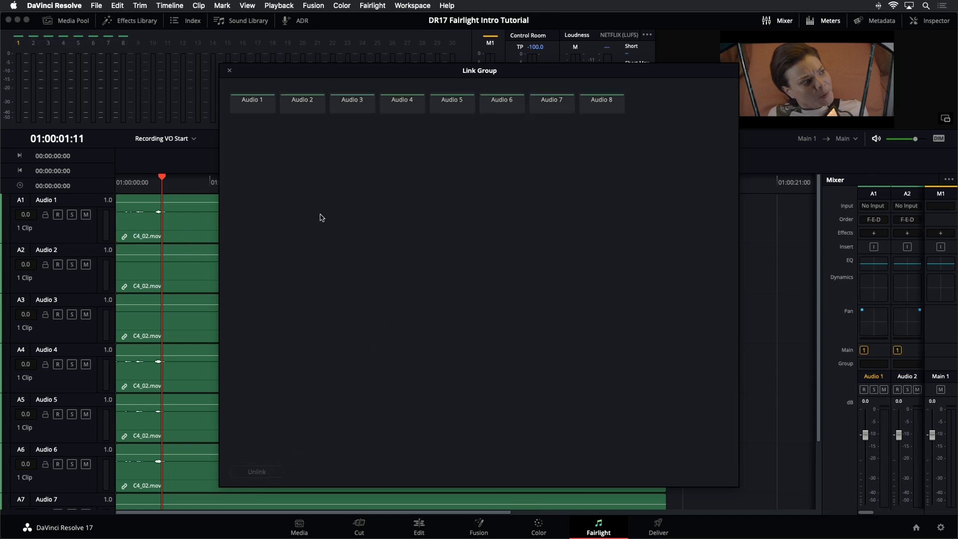
pyautogui.moveTo(820, 275); pyautogui.dragTo(511, 288)
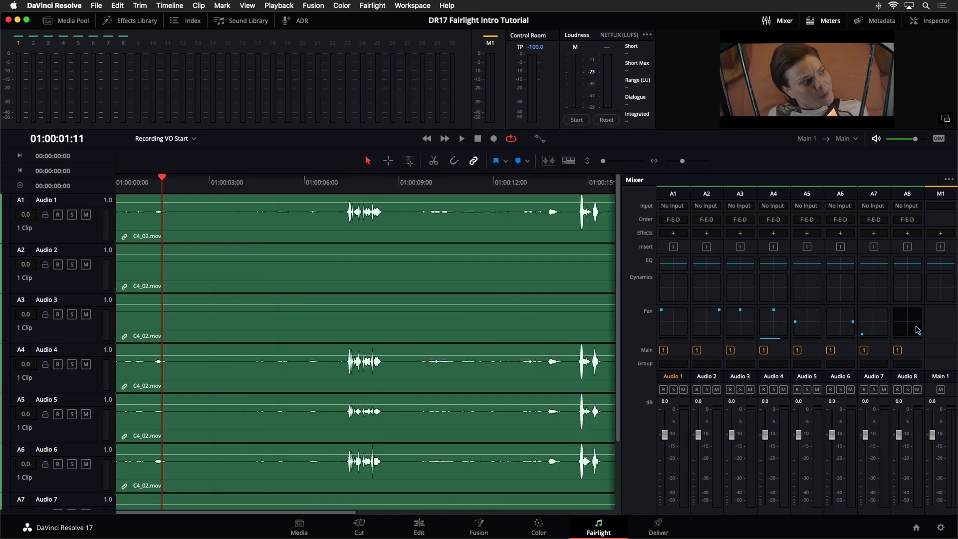
# Check that Audio 1 and Audio 2 select individually, and reduce the track heights to fit all eight tracks
pyautogui.click(82, 242)
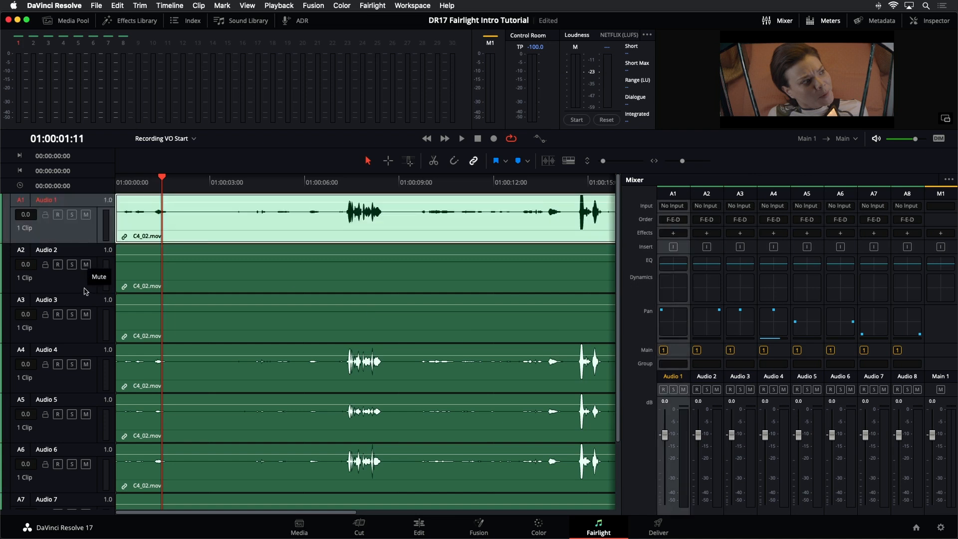
pyautogui.click(86, 289)
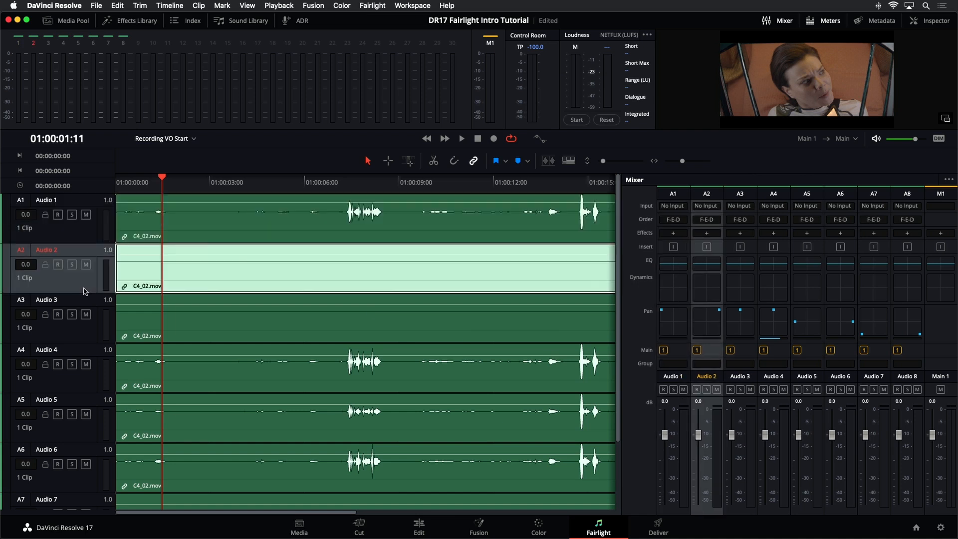
pyautogui.click(674, 352)
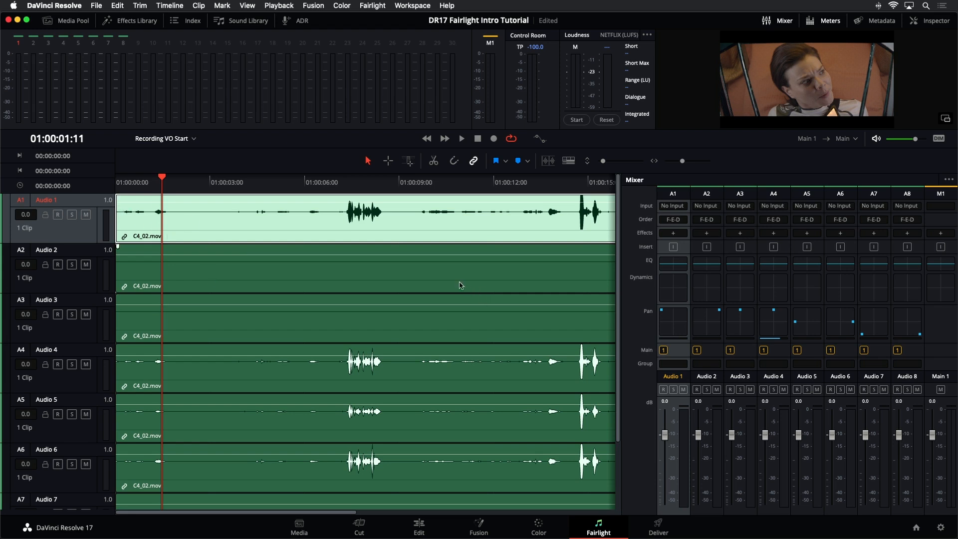
pyautogui.moveTo(603, 161); pyautogui.dragTo(601, 162)
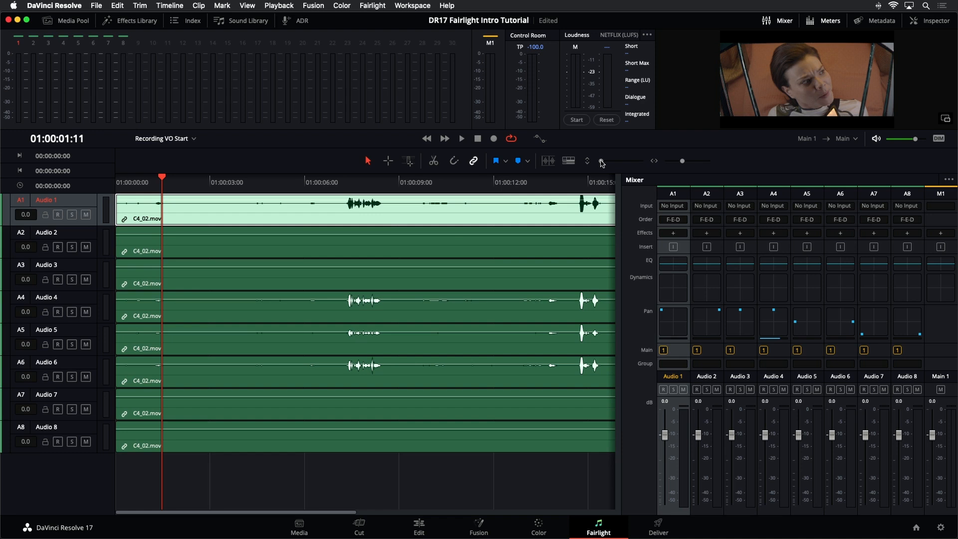
# Select all eight tracks and remove only their Pan attribute
pyautogui.moveTo(95, 198); pyautogui.dragTo(85, 446)
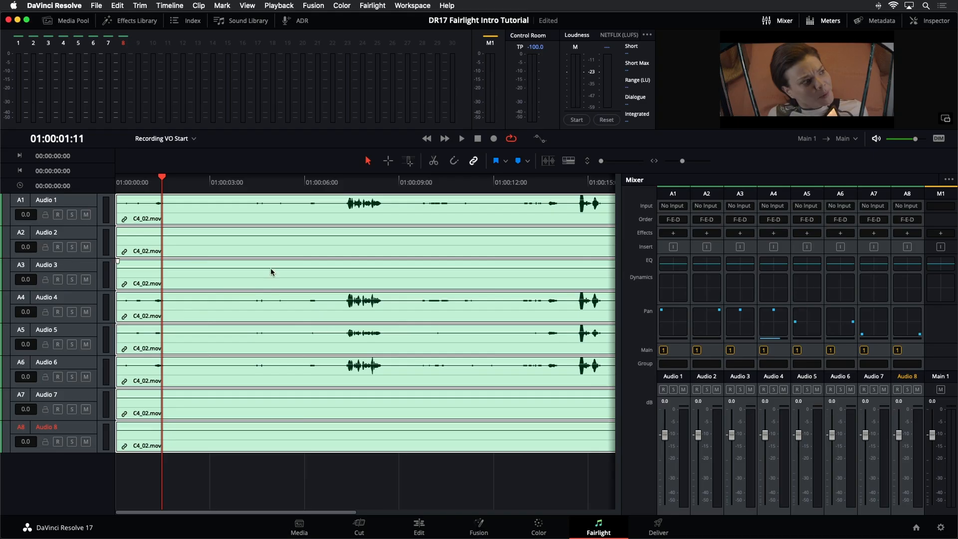
pyautogui.click(210, 488)
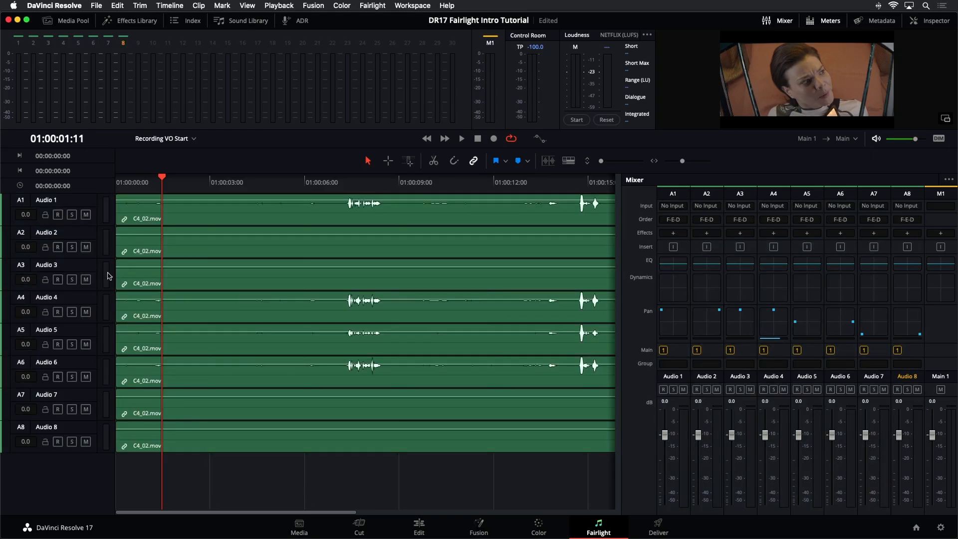
pyautogui.moveTo(81, 202); pyautogui.dragTo(84, 440)
pyautogui.rightClick(84, 201)
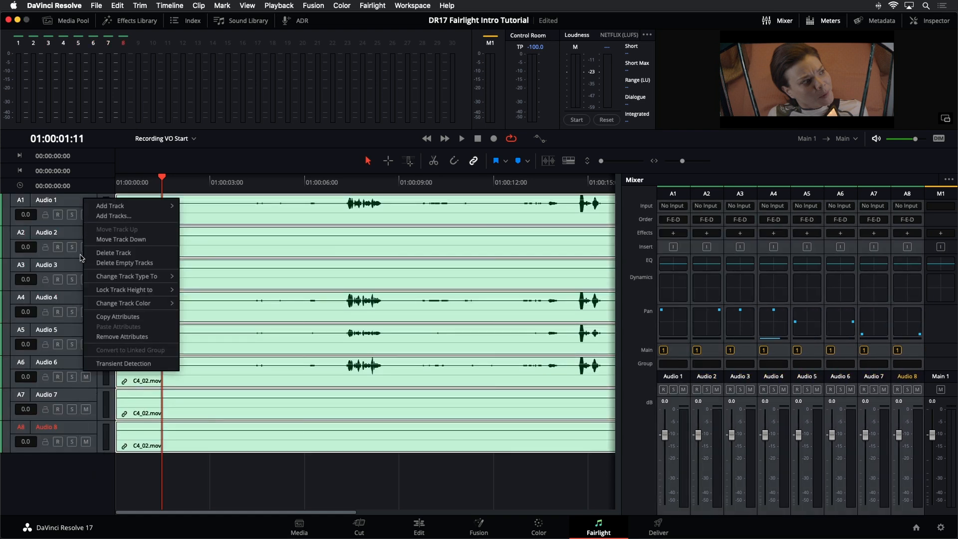
pyautogui.click(93, 338)
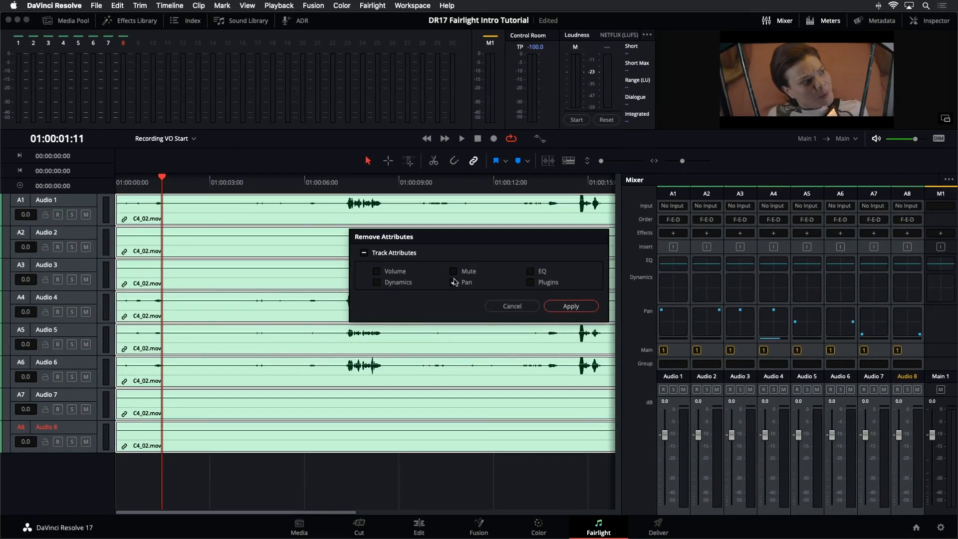
pyautogui.click(558, 309)
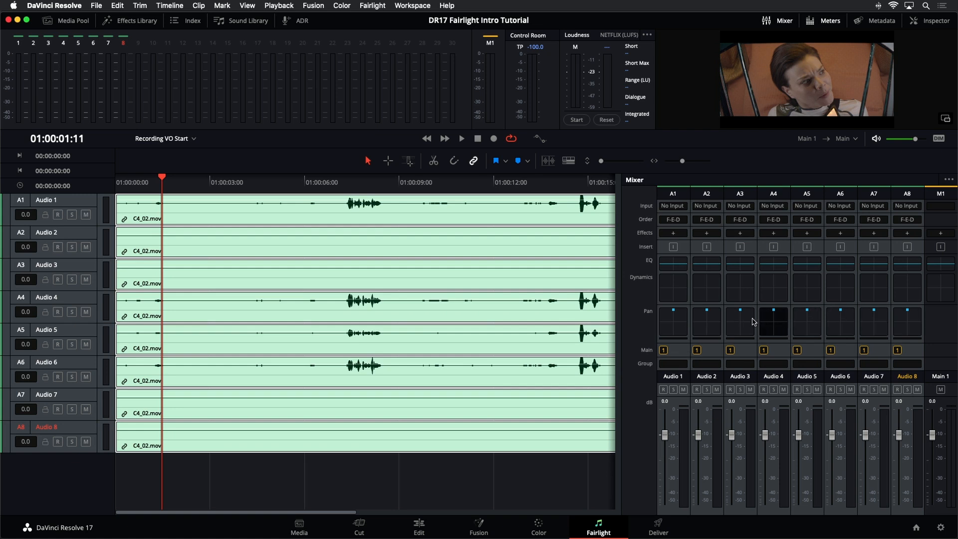
# Play the dialogue from 01:00:07:05 with all eight tracks audible
pyautogui.click(344, 181)
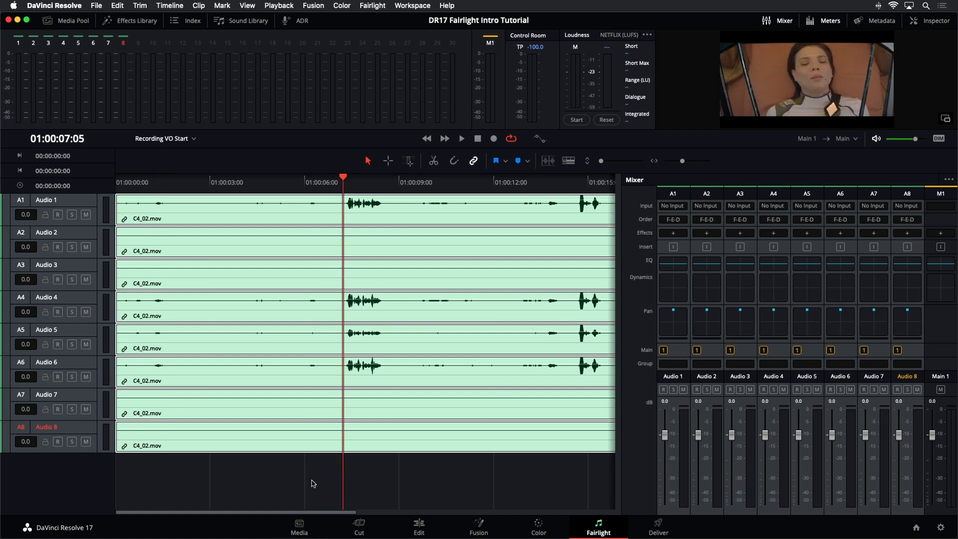
pyautogui.press('space')
pyautogui.press('space')
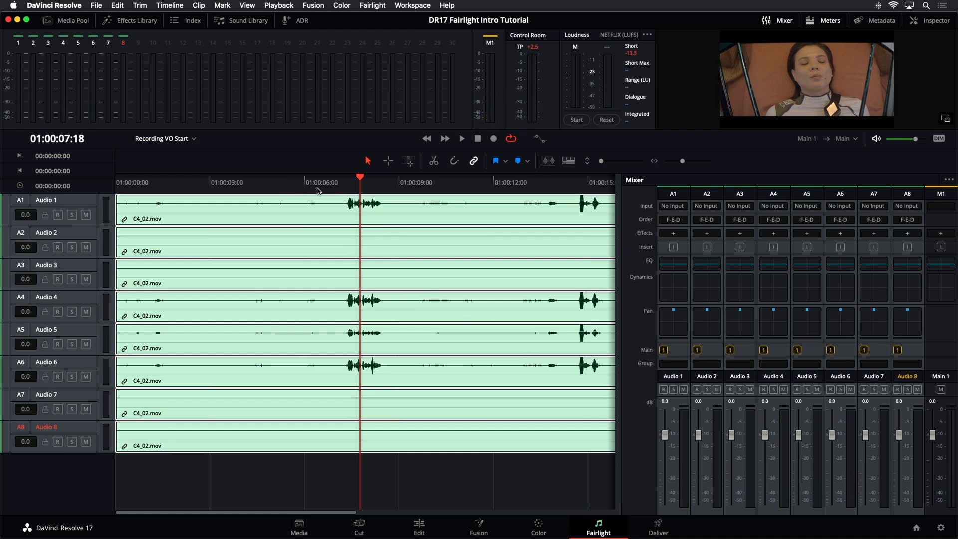
# Solo Audio 1, Audio 4, Audio 5 and Audio 6 one at a time and play the dialogue passage to compare them
pyautogui.click(72, 215)
pyautogui.click(336, 183)
pyautogui.press('space')
pyautogui.press('space')
pyautogui.click(71, 312)
pyautogui.click(73, 214)
pyautogui.press('space')
pyautogui.click(340, 183)
pyautogui.click(72, 312)
pyautogui.click(71, 345)
pyautogui.click(331, 183)
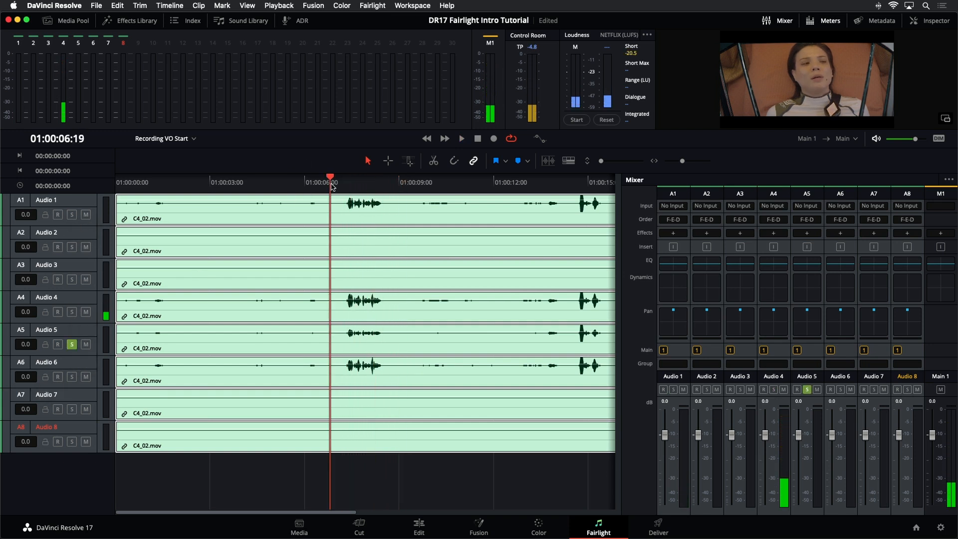
pyautogui.click(72, 345)
pyautogui.click(71, 376)
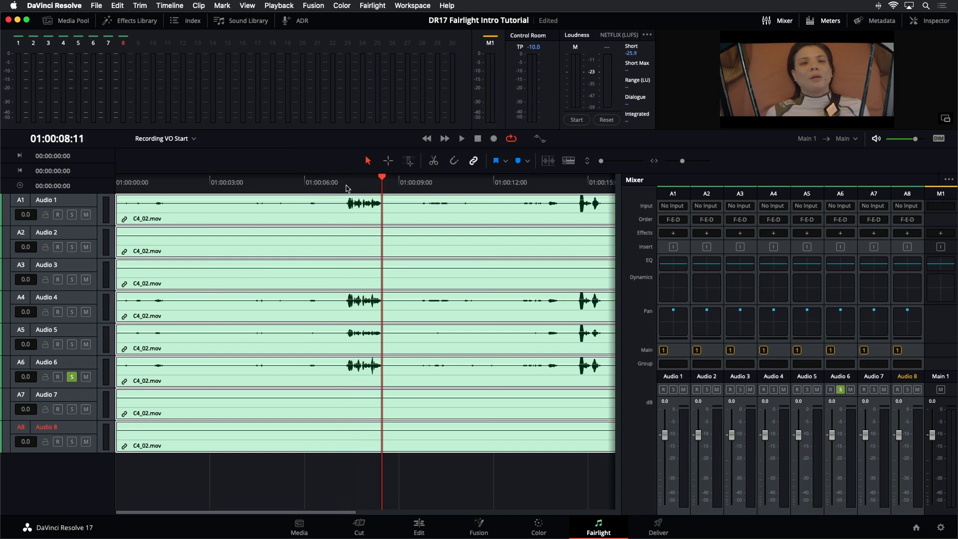
# Clear the track selection, narrow the mixer to reveal the full clips, and check that the clips still select together
pyautogui.click(210, 482)
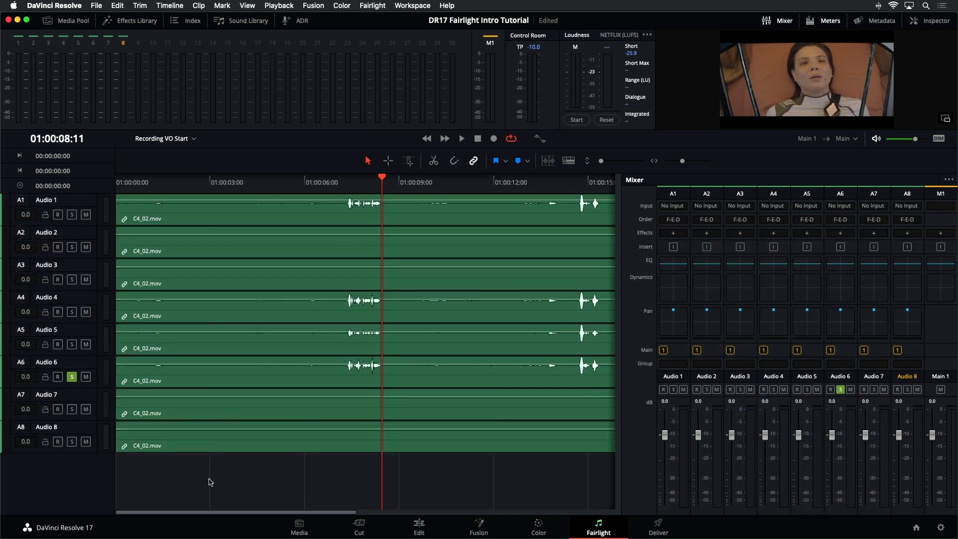
pyautogui.moveTo(621, 267); pyautogui.dragTo(719, 275)
pyautogui.click(314, 252)
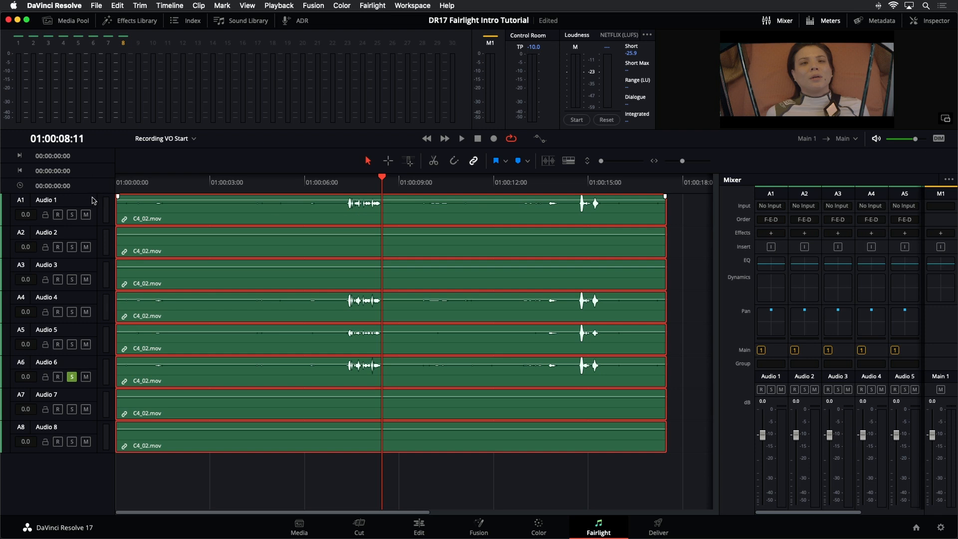
pyautogui.click(471, 477)
# Turn off the solo on Audio 6 and unlink the C4_02.mov clips from one another
pyautogui.click(437, 352)
pyautogui.click(72, 377)
pyautogui.rightClick(138, 278)
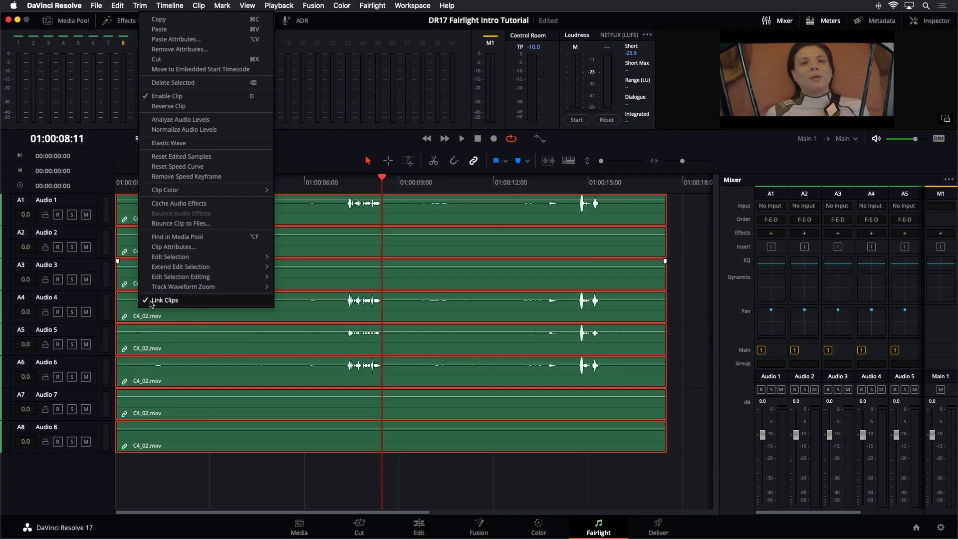
pyautogui.click(148, 300)
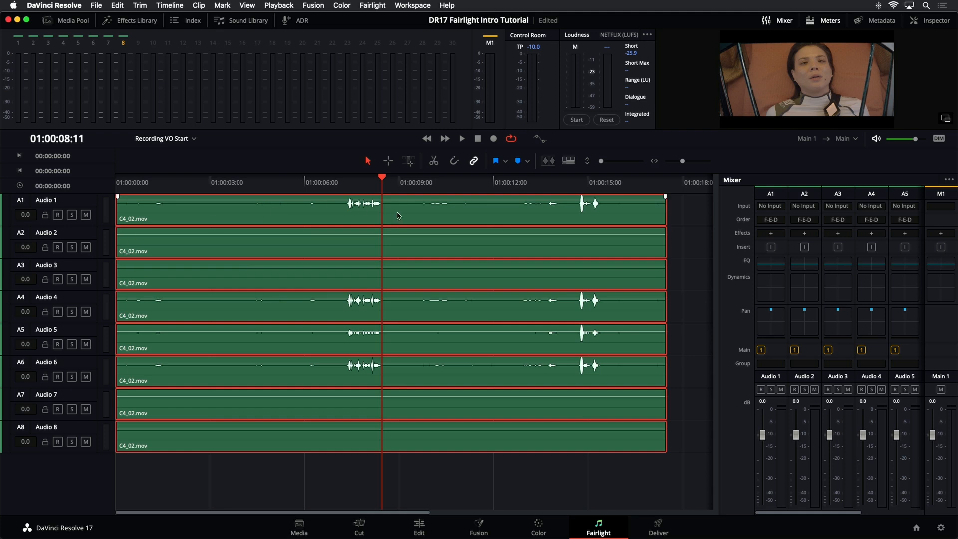
pyautogui.click(395, 474)
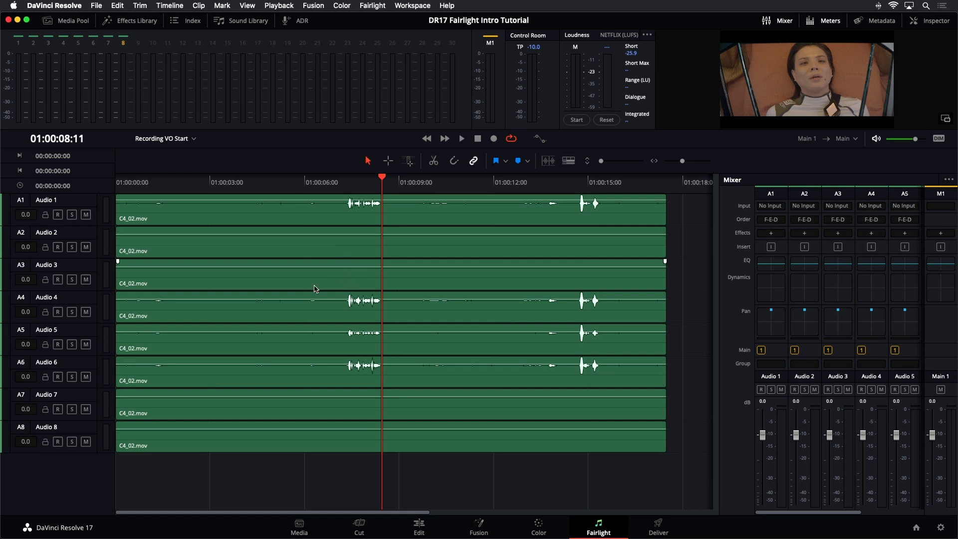
# Mute Audio 1, Audio 2 and Audio 3, and check that the Audio 3 clip selects on its own
pyautogui.click(85, 214)
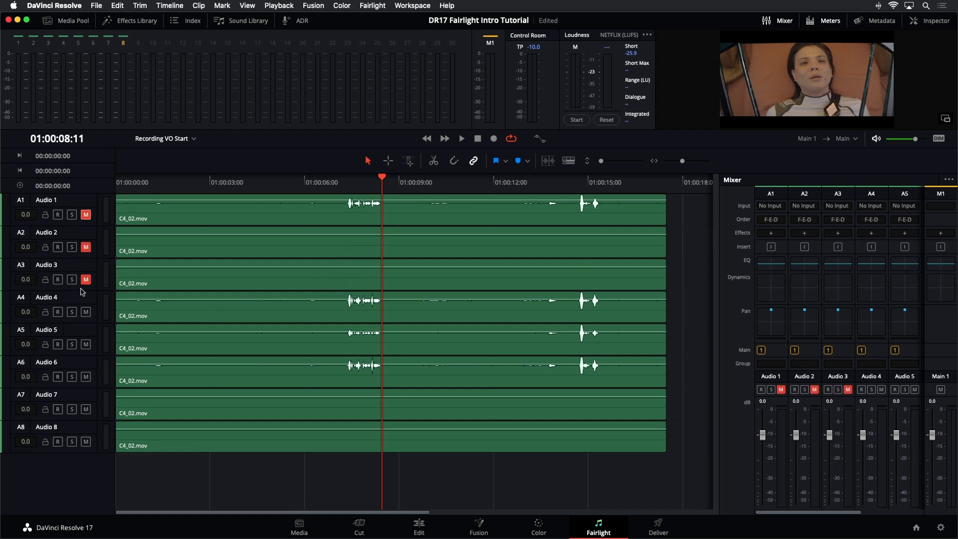
pyautogui.click(273, 288)
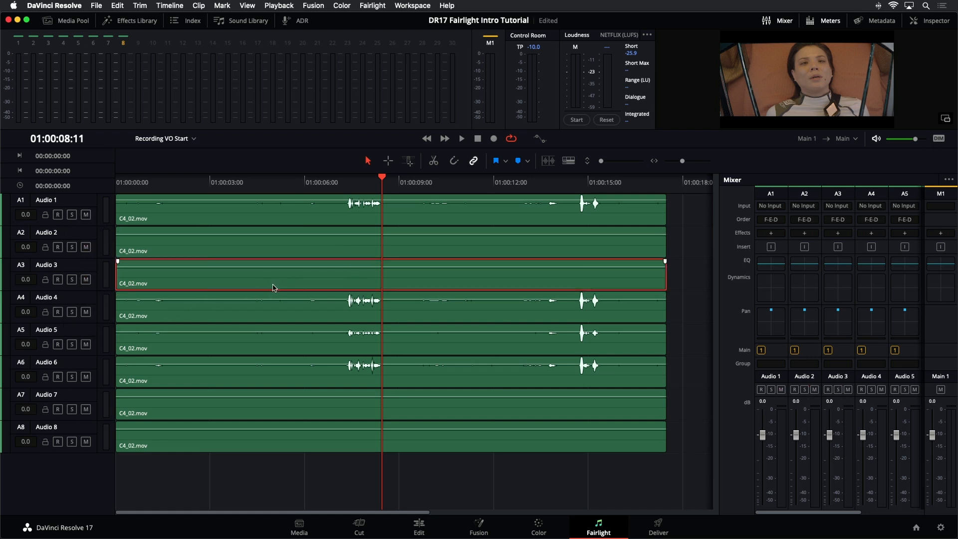
# Delete the silent C4_02.mov clips from Audio 2, Audio 3, Audio 7 and Audio 8, and save the project
pyautogui.click(316, 249)
pyautogui.press('Delete')
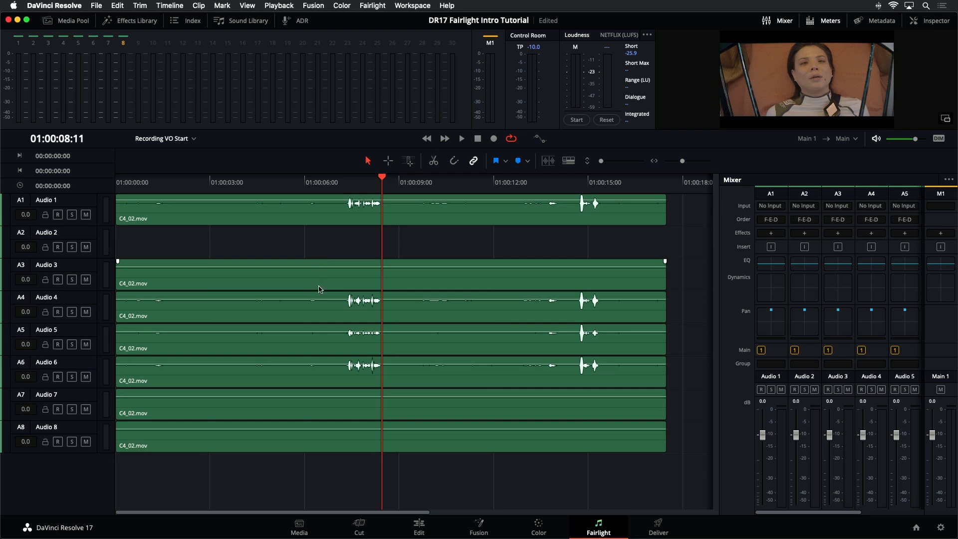
pyautogui.click(320, 286)
pyautogui.press('Delete')
pyautogui.click(349, 414)
pyautogui.press('Delete')
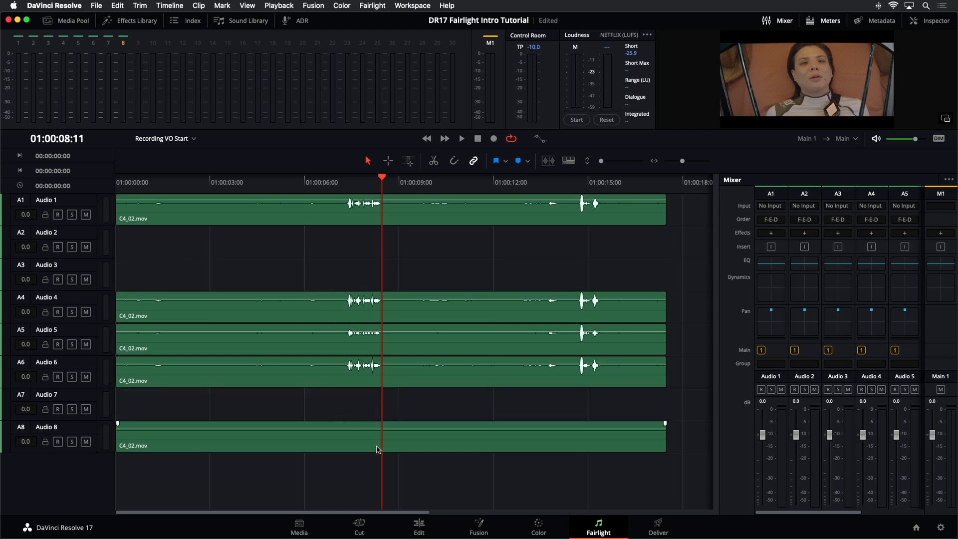
pyautogui.click(378, 448)
pyautogui.press('Delete')
pyautogui.press('super+s')
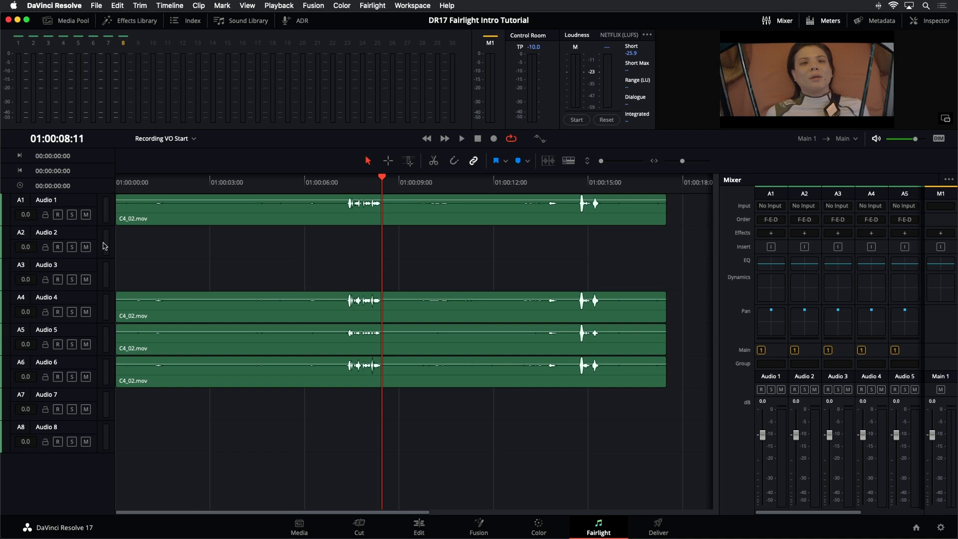
# Remove all empty tracks from the timeline and move the playhead to 01:00:07:05
pyautogui.rightClick(91, 236)
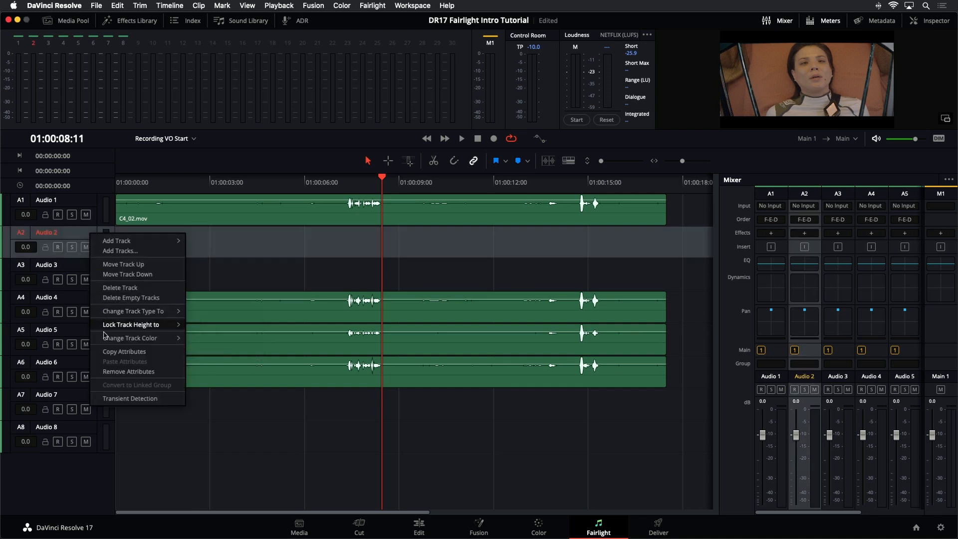
pyautogui.click(124, 298)
pyautogui.click(343, 178)
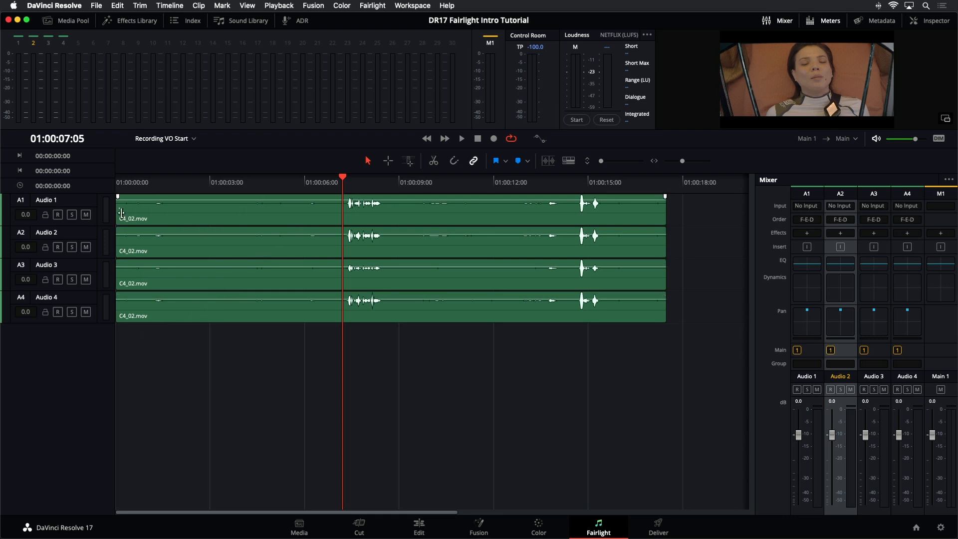
# Delete the clips on Audio 2, Audio 3 and Audio 4, and remove the emptied tracks
pyautogui.moveTo(366, 366); pyautogui.dragTo(351, 240)
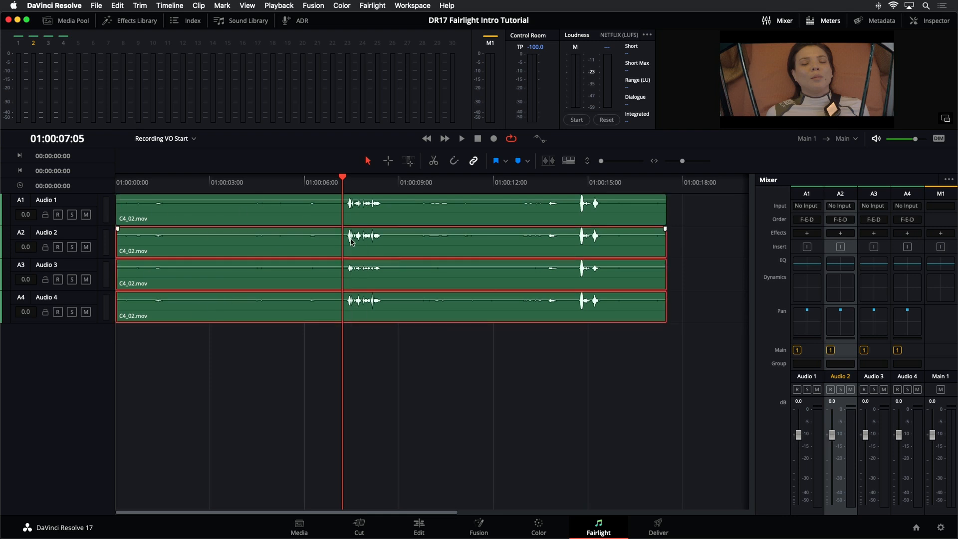
pyautogui.press('Delete')
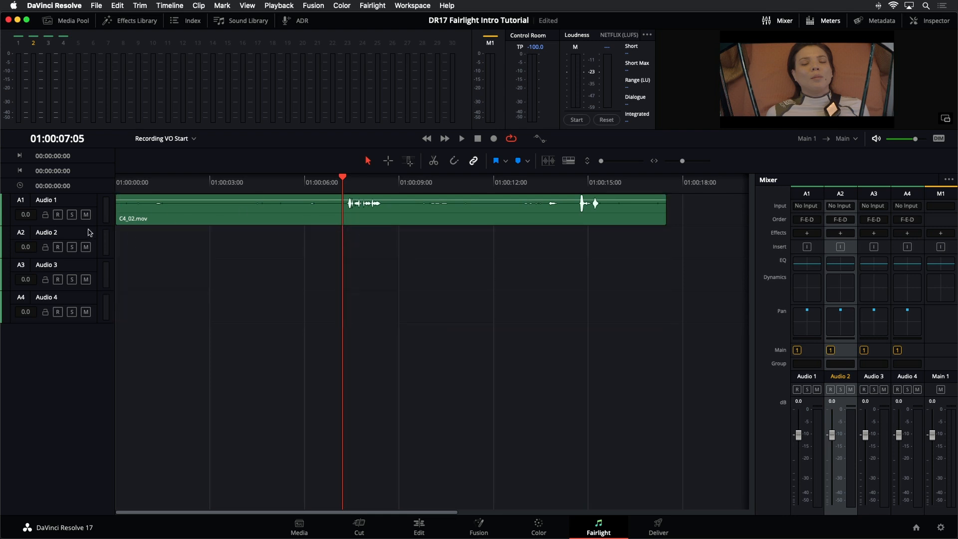
pyautogui.rightClick(87, 233)
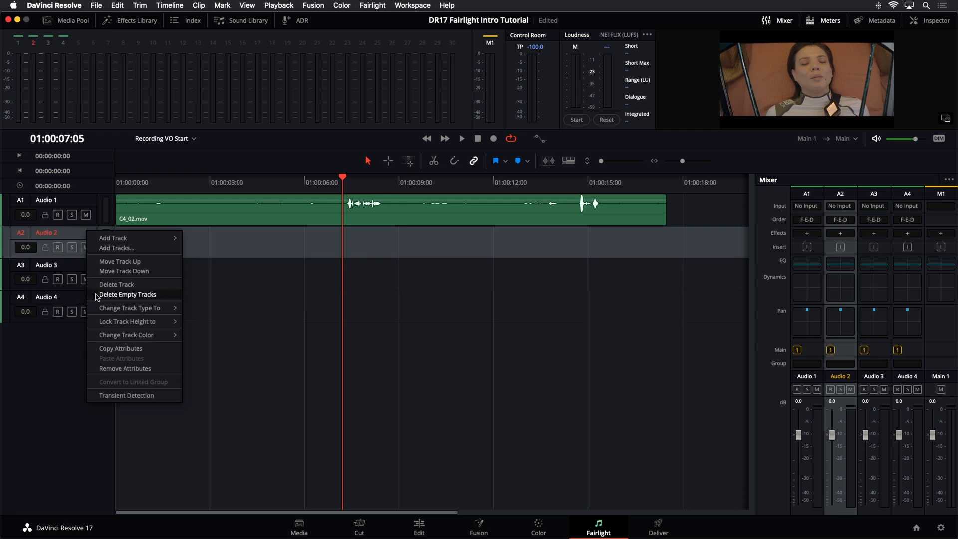
pyautogui.click(100, 295)
# Enlarge the Audio 1 track and play its dialogue passage from 01:00:06:15
pyautogui.moveTo(96, 225); pyautogui.dragTo(109, 317)
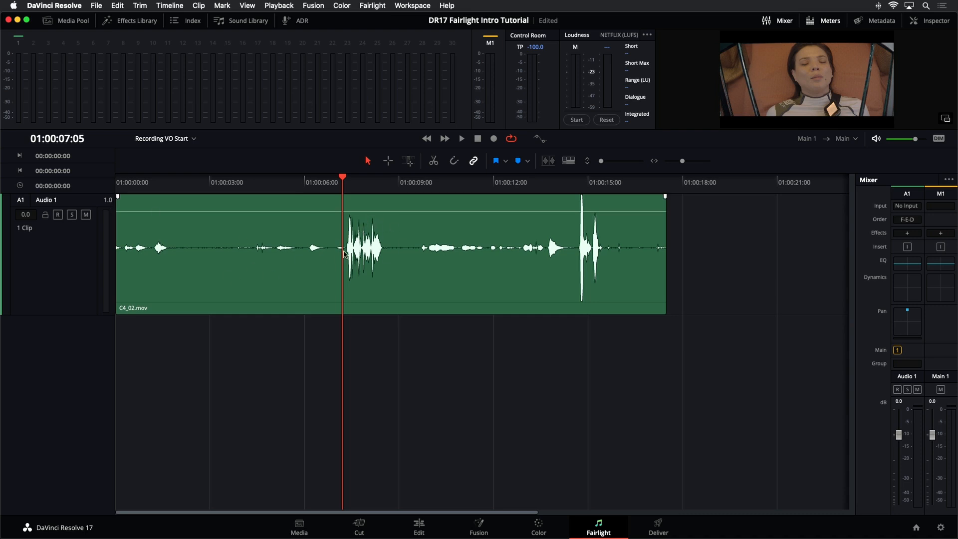
pyautogui.click(325, 181)
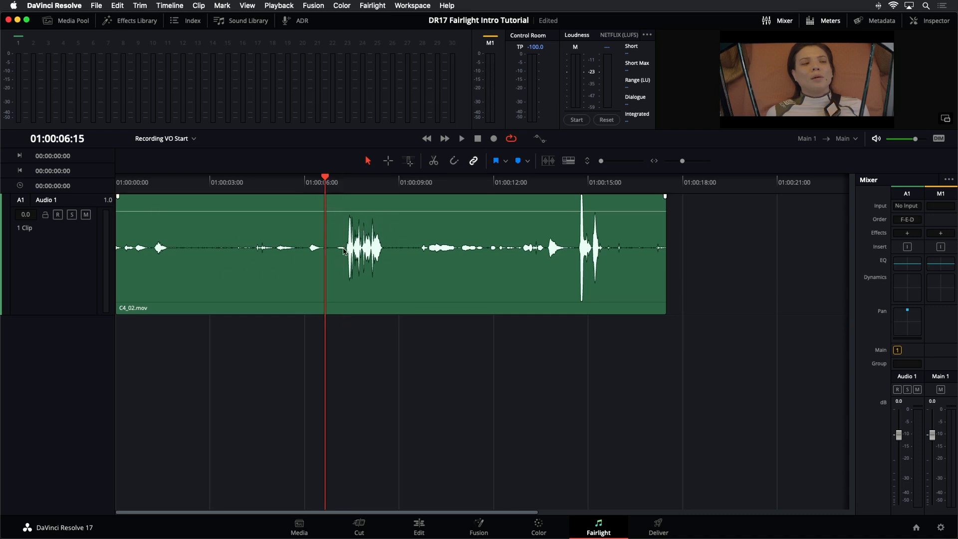
pyautogui.press('space')
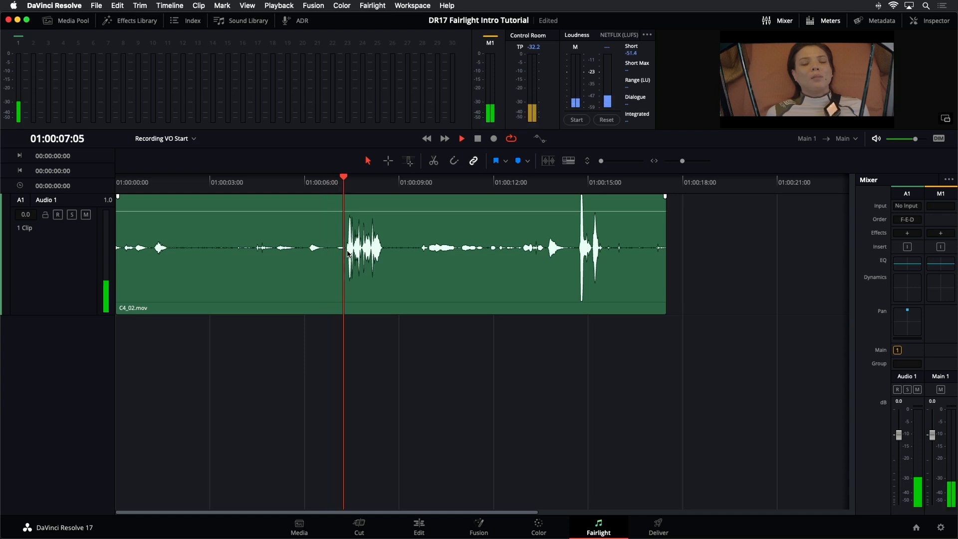
pyautogui.press('space')
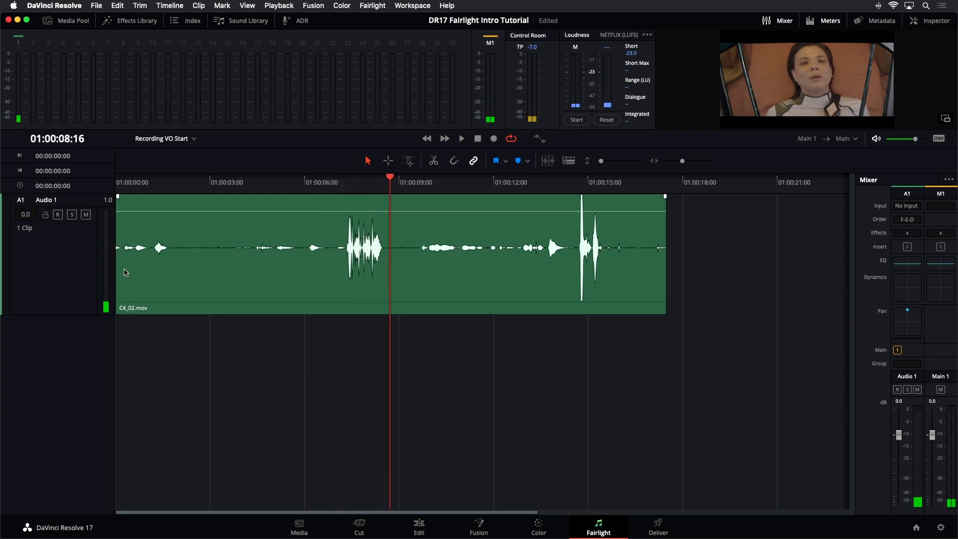
# Reduce the Audio 1 track height and set the clip's source channel to Embedded Channel 5 in Clip Attributes
pyautogui.moveTo(71, 314); pyautogui.dragTo(76, 285)
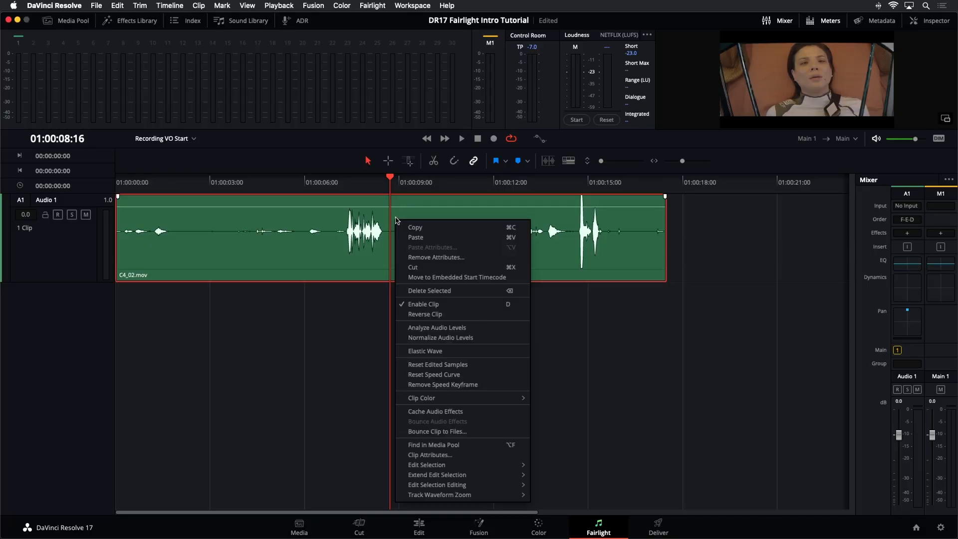
pyautogui.click(409, 455)
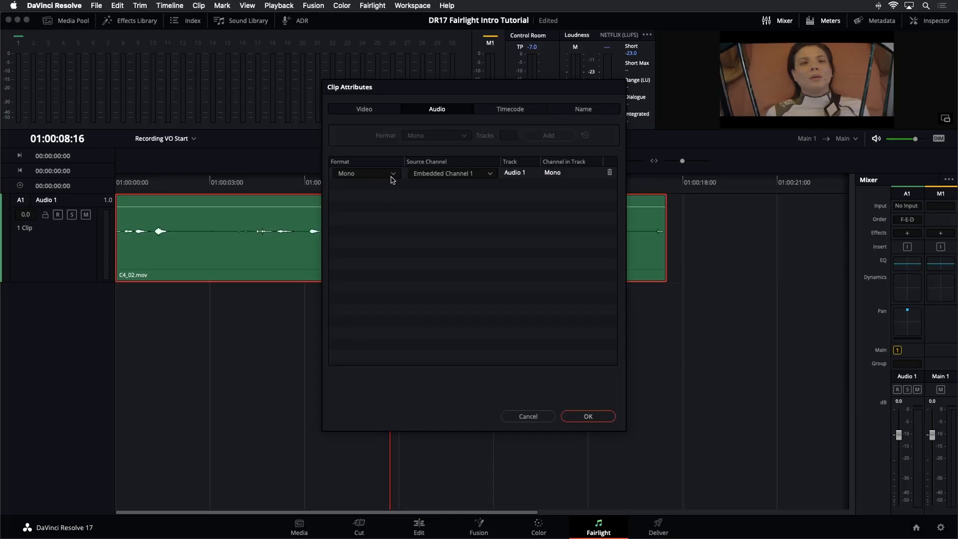
pyautogui.click(476, 175)
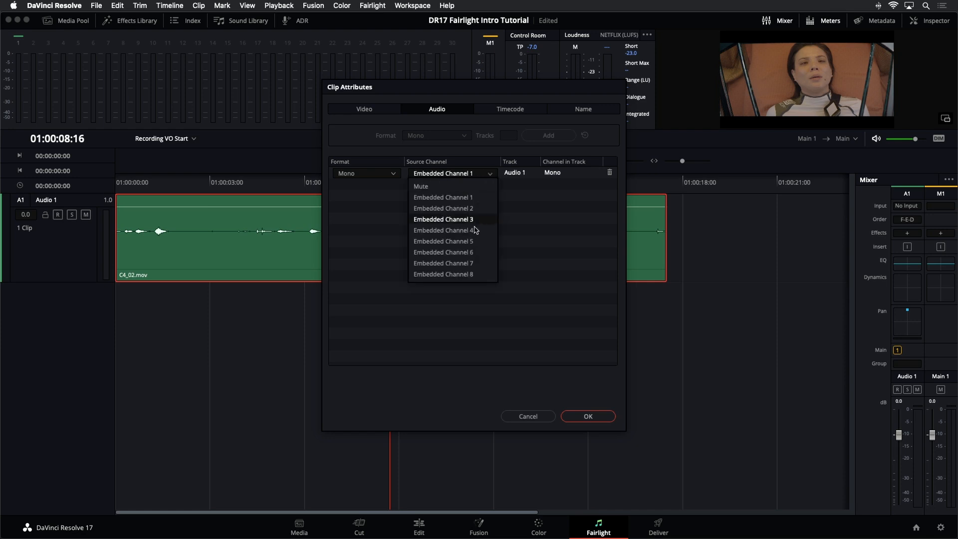
pyautogui.click(476, 242)
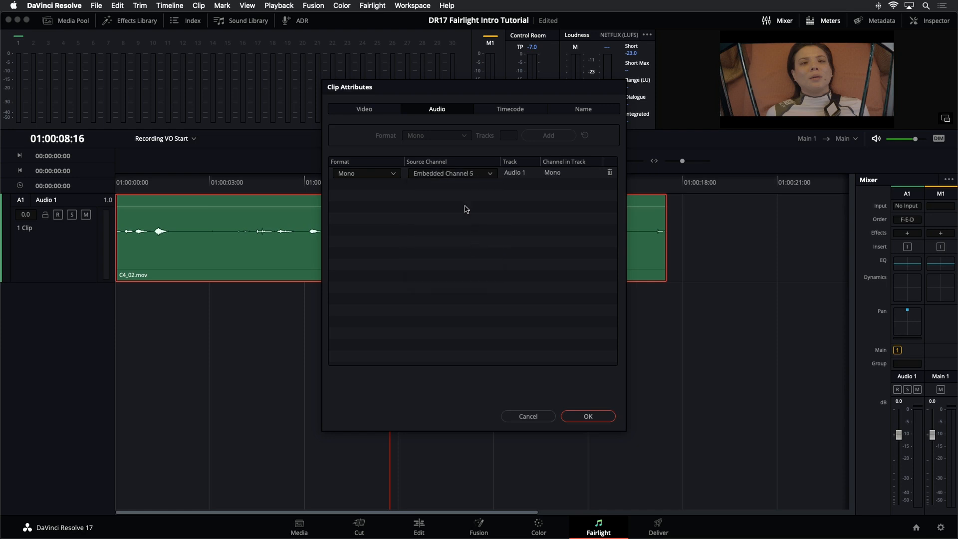
pyautogui.click(589, 416)
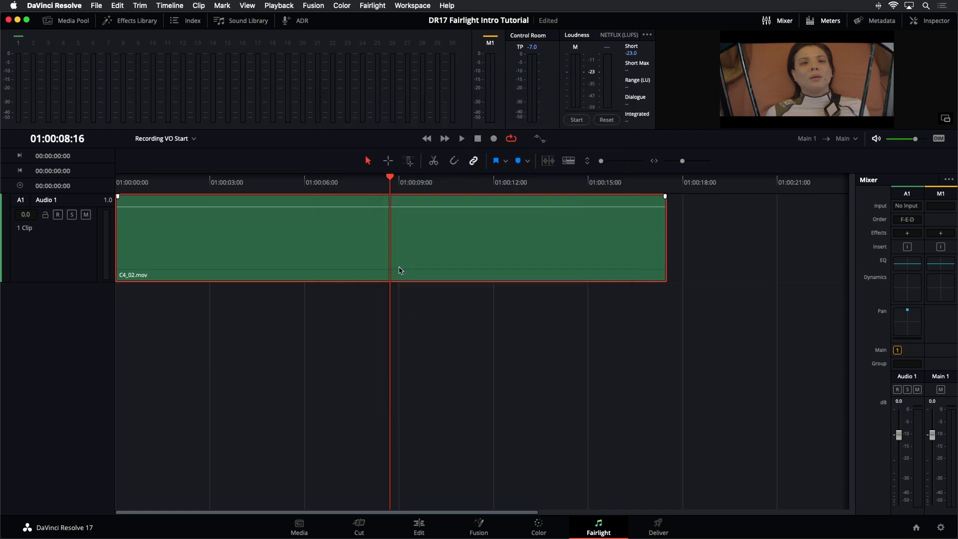
# Switch the C4_02.mov clip's source channel to Embedded Channel 6 in Clip Attributes
pyautogui.rightClick(416, 220)
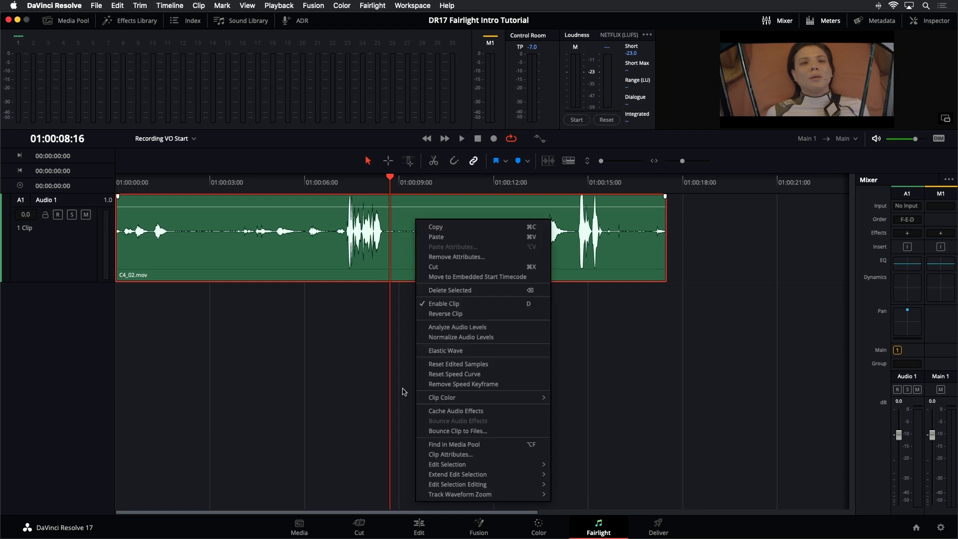
pyautogui.click(433, 454)
pyautogui.click(451, 173)
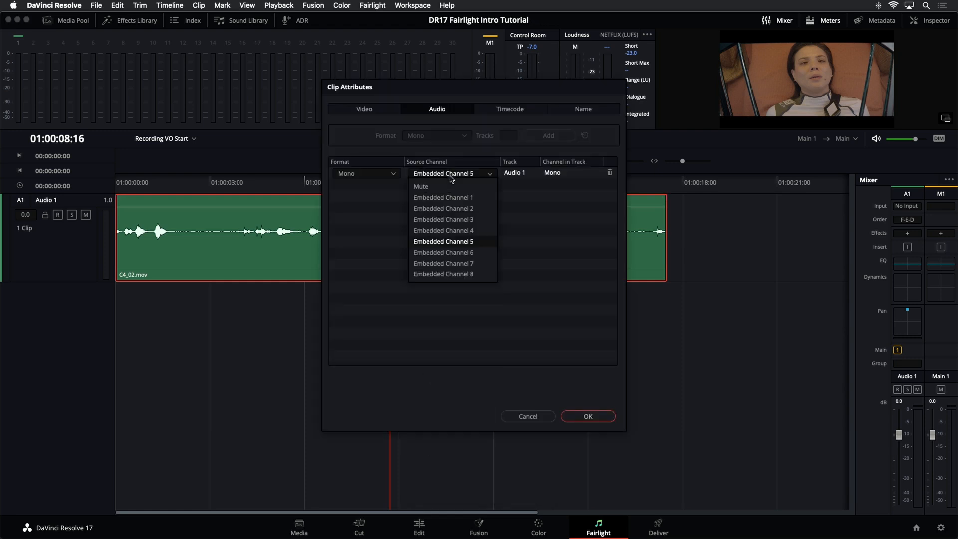
pyautogui.click(452, 252)
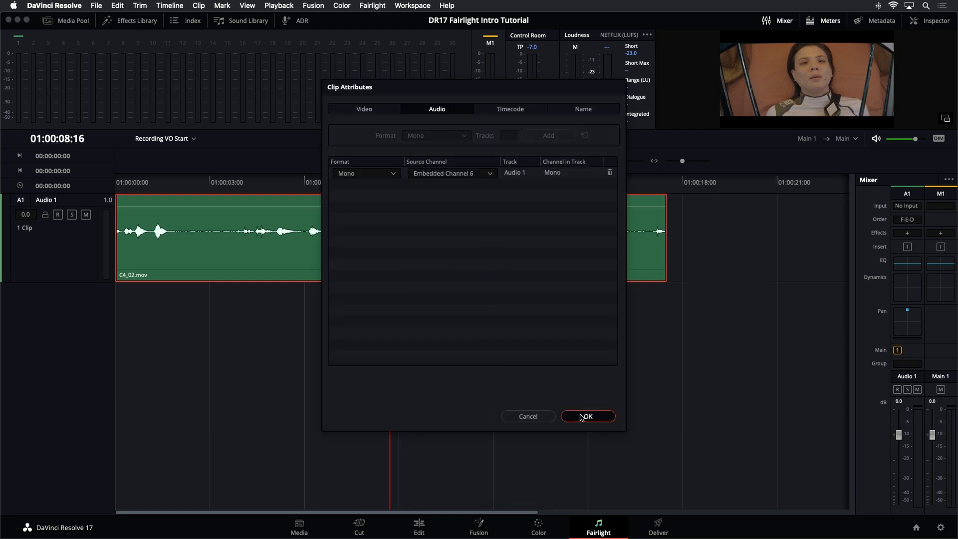
pyautogui.click(582, 418)
# Lower the C4_02.mov clip's volume slightly and play the dialogue passage
pyautogui.moveTo(408, 208); pyautogui.dragTo(409, 215)
pyautogui.click(331, 178)
pyautogui.press('space')
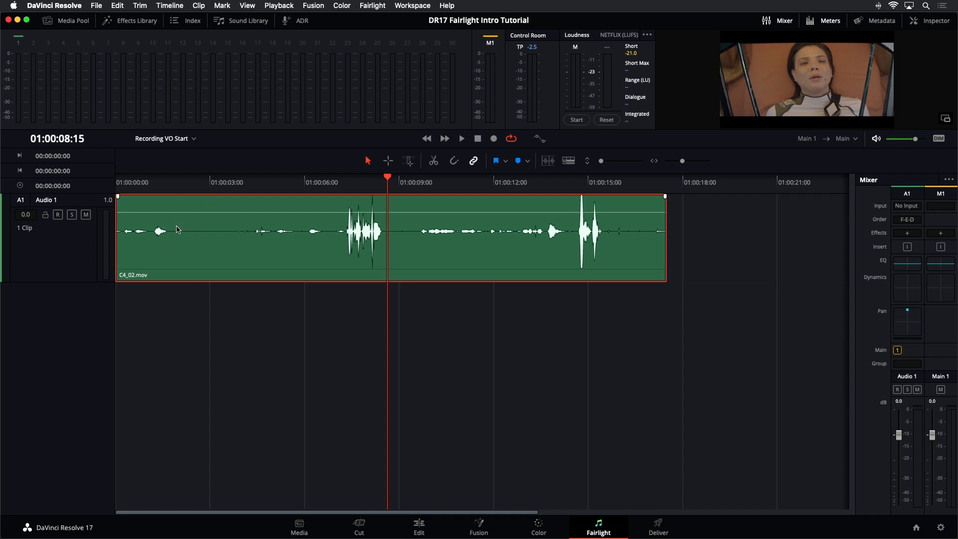
# Change the Audio 1 track type to Adaptive with 4 channels
pyautogui.rightClick(179, 226)
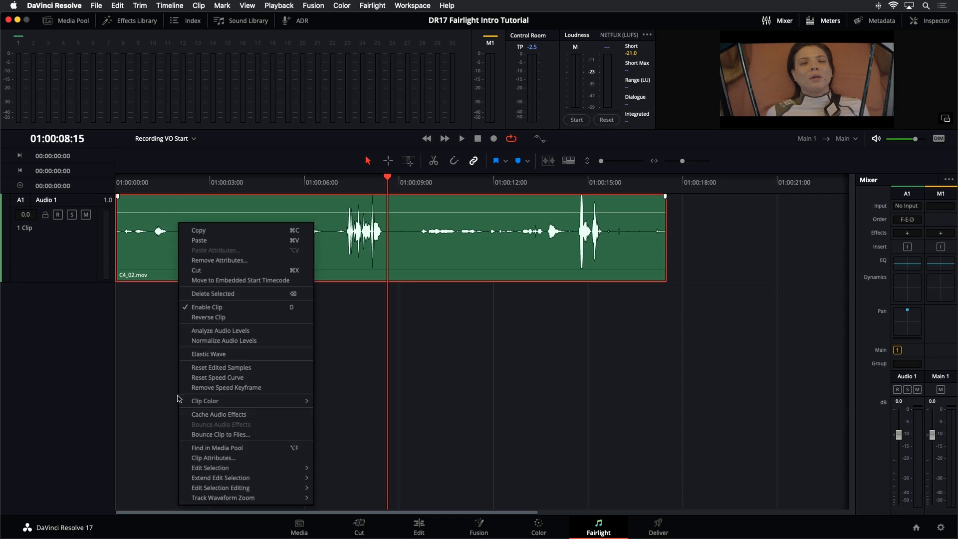
pyautogui.click(77, 265)
pyautogui.rightClick(59, 233)
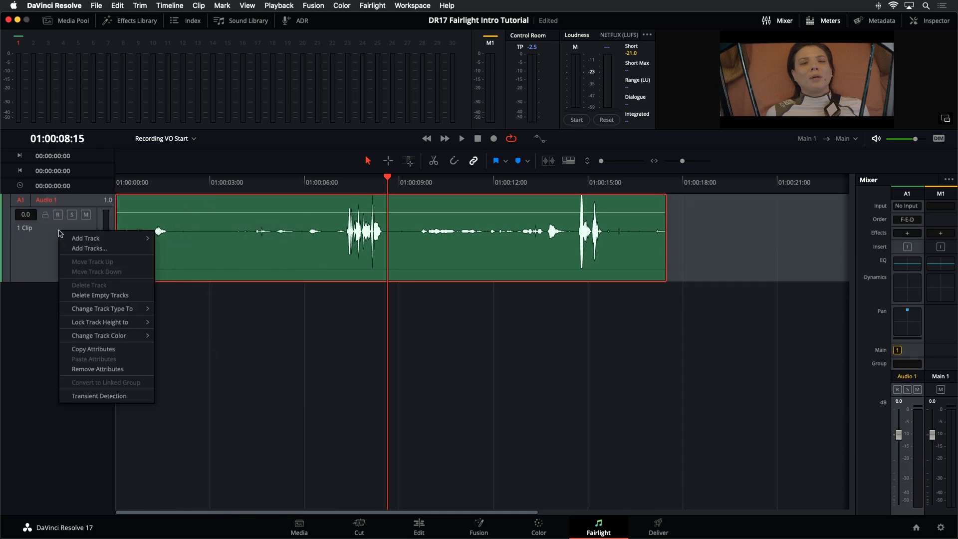
pyautogui.moveTo(144, 310)
pyautogui.moveTo(218, 355)
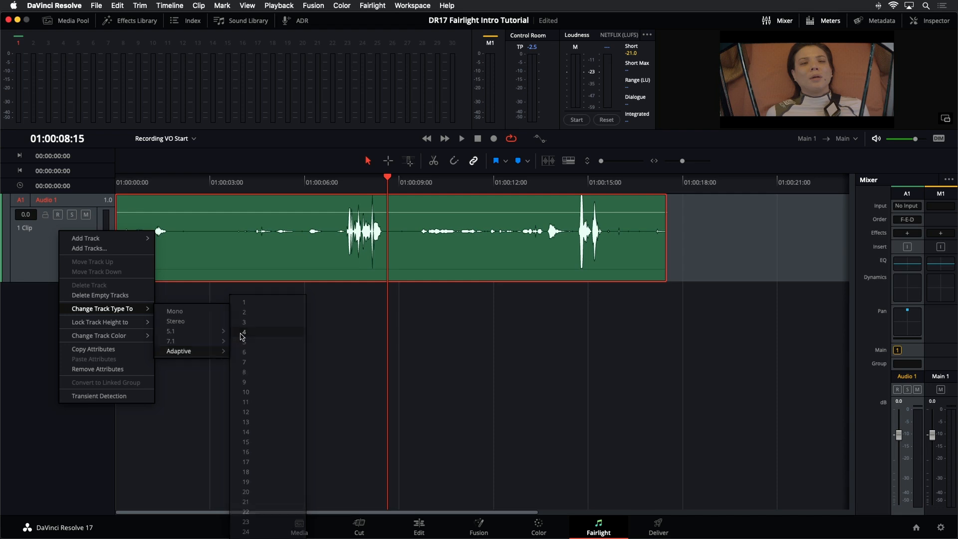
pyautogui.click(244, 332)
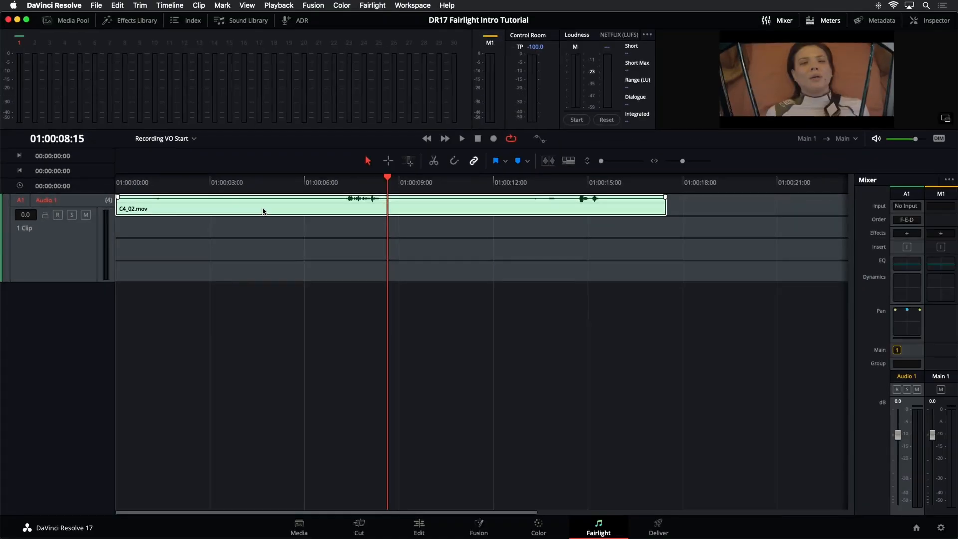
# Set the C4_02.mov clip's audio format to Adaptive 4 in Clip Attributes
pyautogui.rightClick(309, 206)
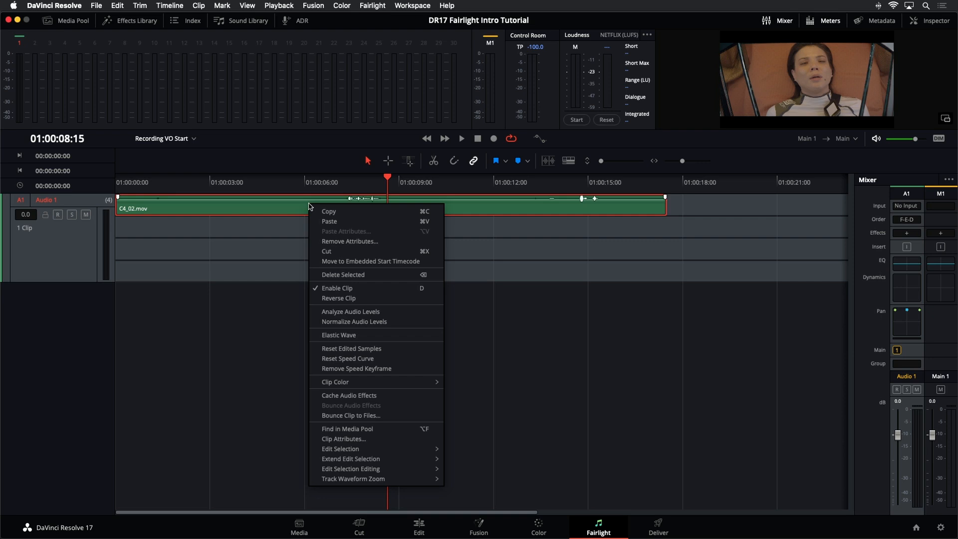
pyautogui.click(331, 439)
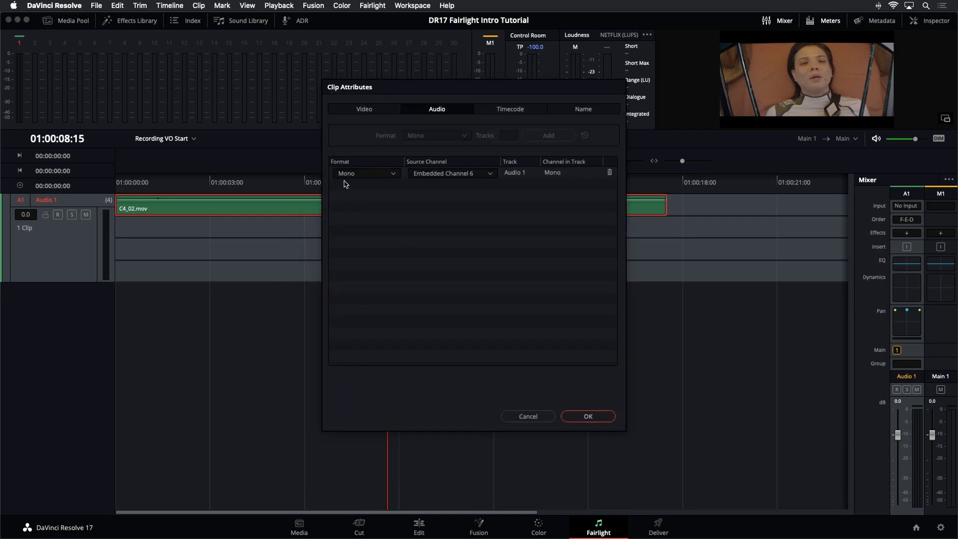
pyautogui.click(384, 173)
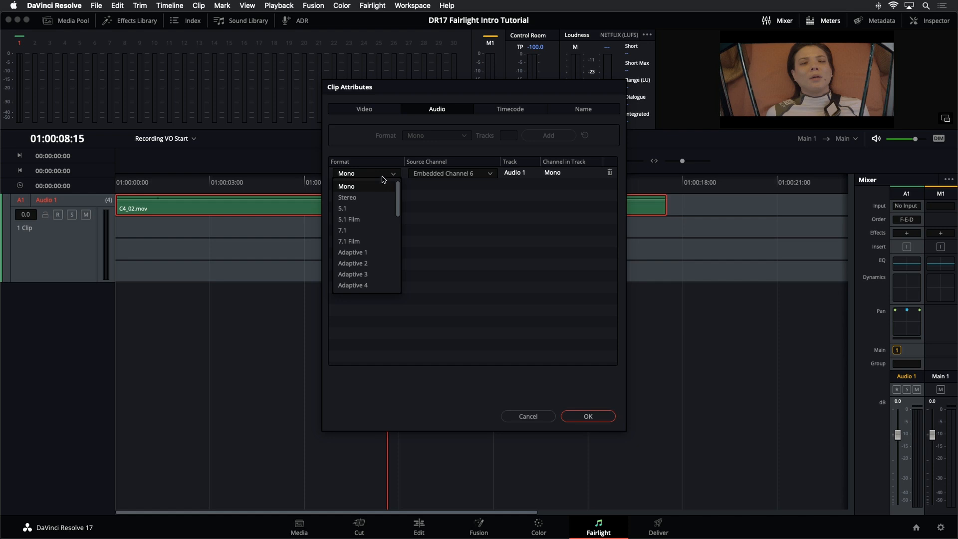
pyautogui.click(387, 286)
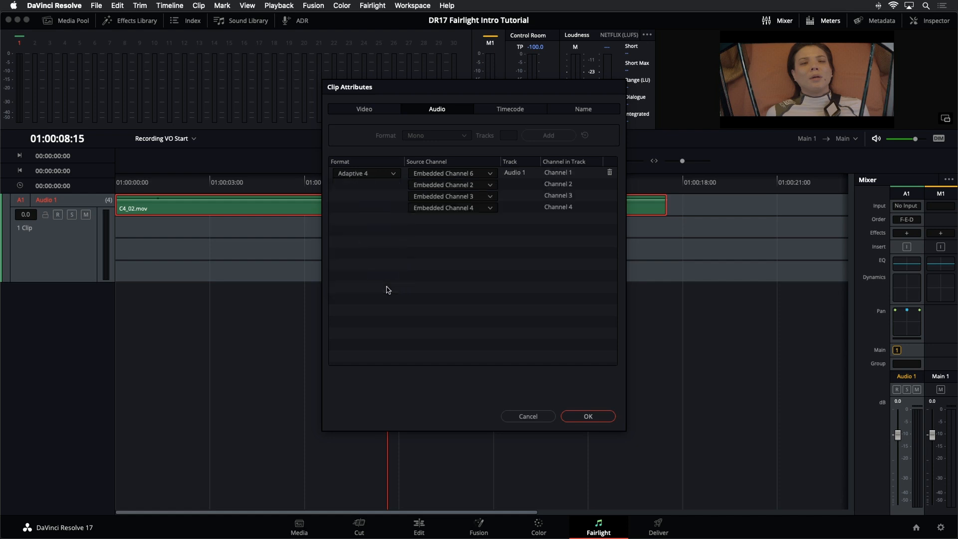
# Assign Embedded Channels 1, 4, 5 and 6 to the clip's Channels 1 to 4, apply the attributes, and enlarge the Audio 1 track
pyautogui.click(474, 175)
pyautogui.click(474, 197)
pyautogui.click(477, 185)
pyautogui.click(485, 243)
pyautogui.click(481, 197)
pyautogui.click(483, 264)
pyautogui.click(479, 208)
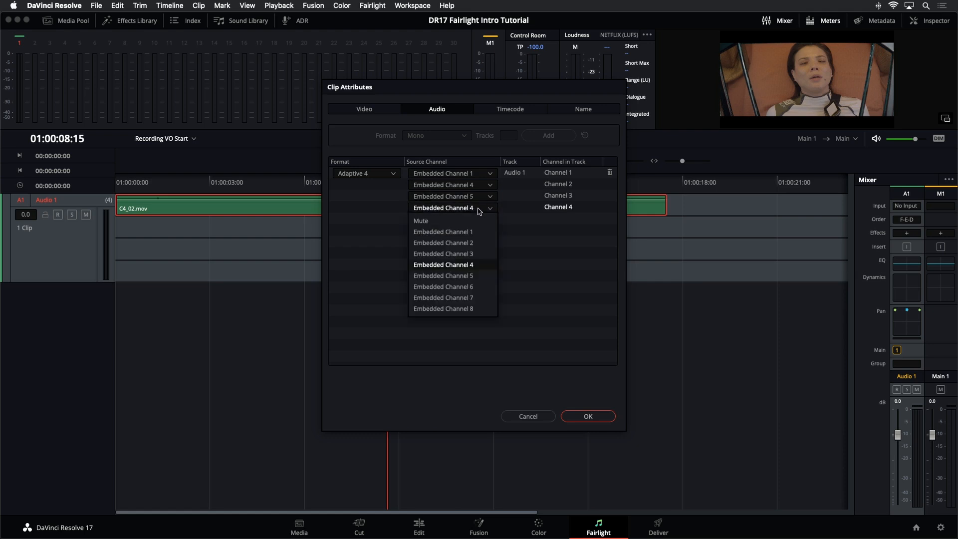
pyautogui.click(485, 289)
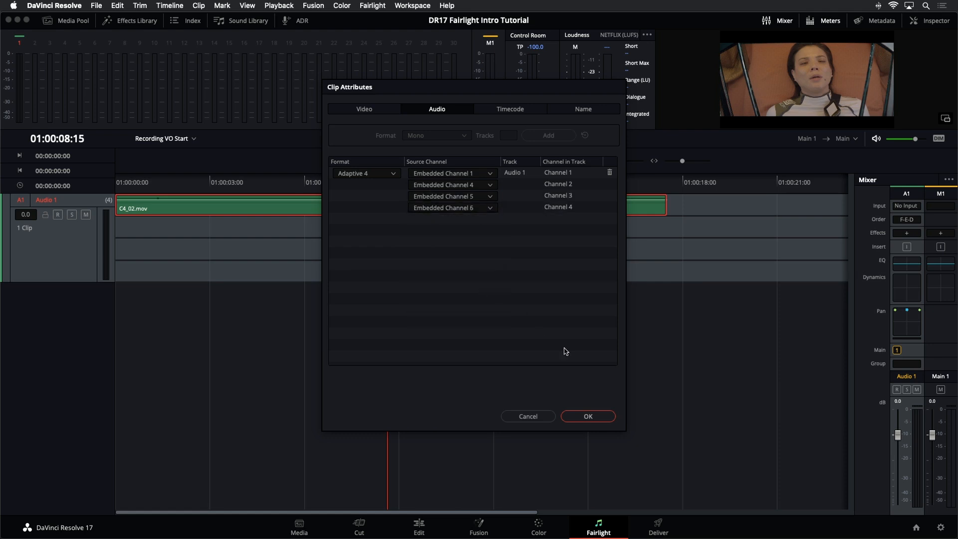
pyautogui.click(589, 417)
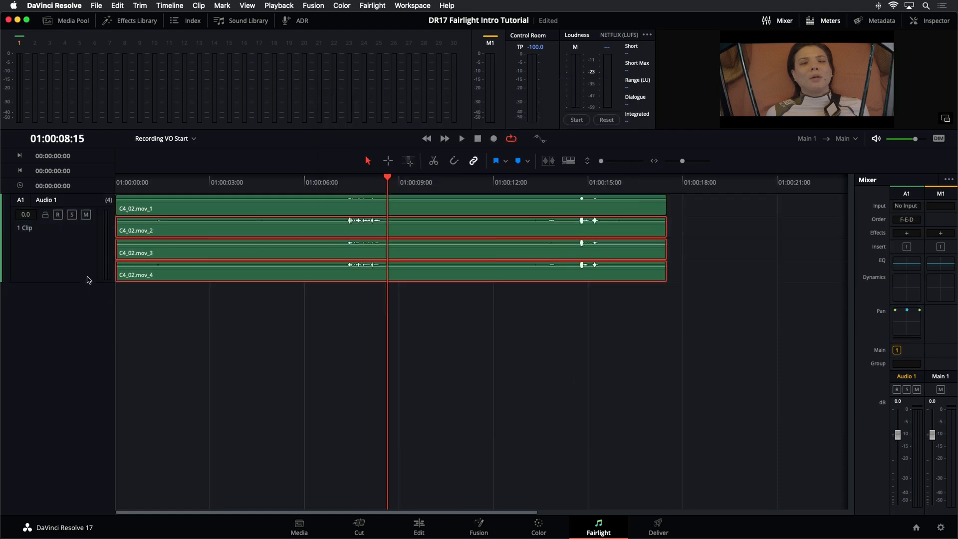
pyautogui.moveTo(88, 282); pyautogui.dragTo(90, 412)
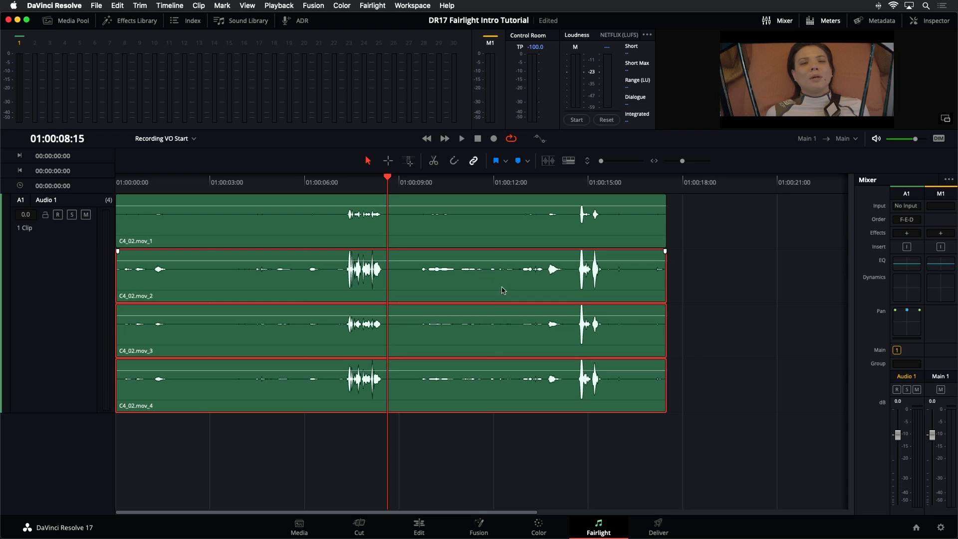
# Compare how the adaptive C4_02.mov clip displays on the Edit page and as four channels on the Fairlight page
pyautogui.click(419, 529)
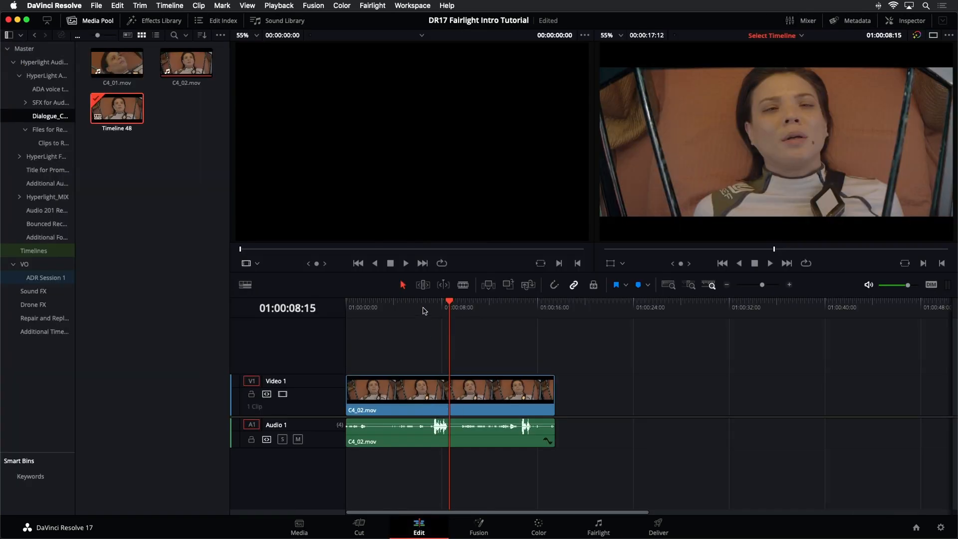
pyautogui.click(423, 312)
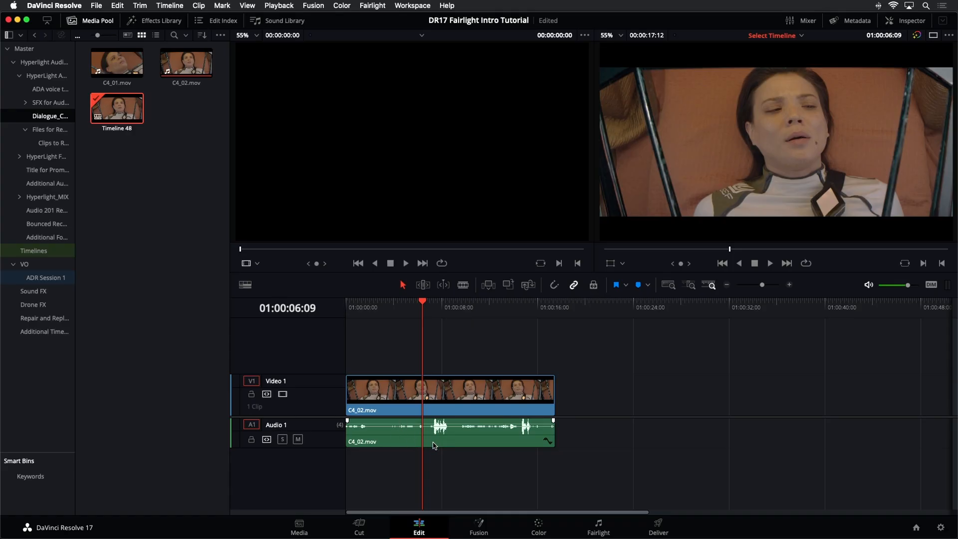
pyautogui.click(597, 524)
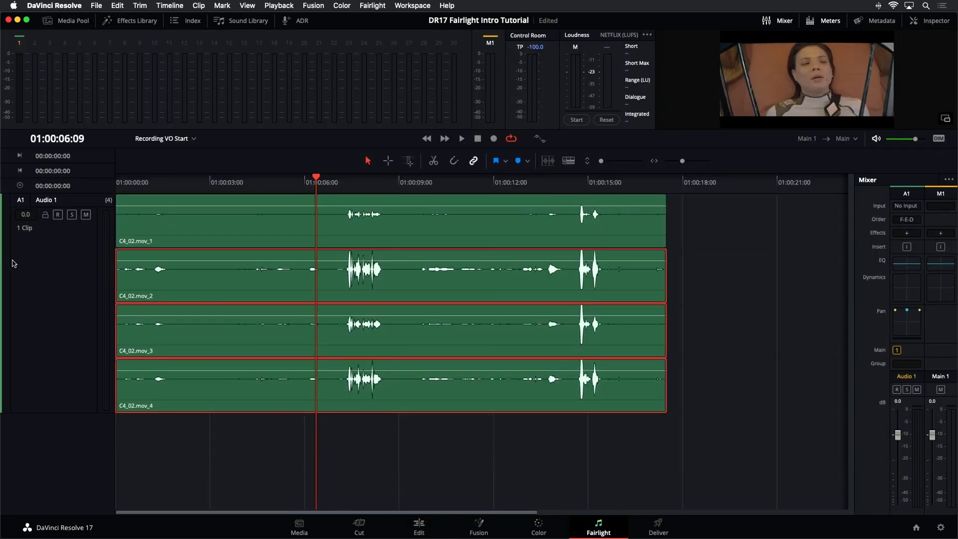
pyautogui.click(78, 259)
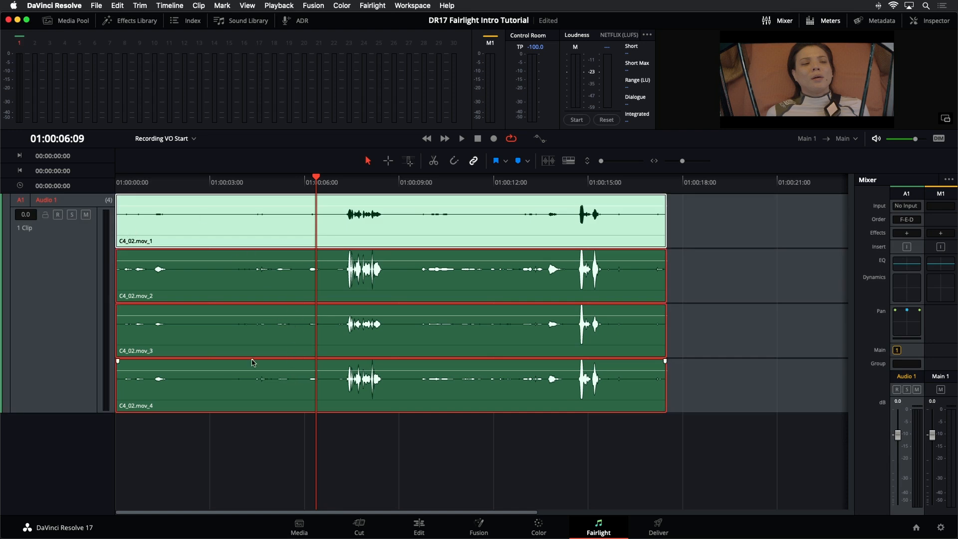
pyautogui.rightClick(46, 273)
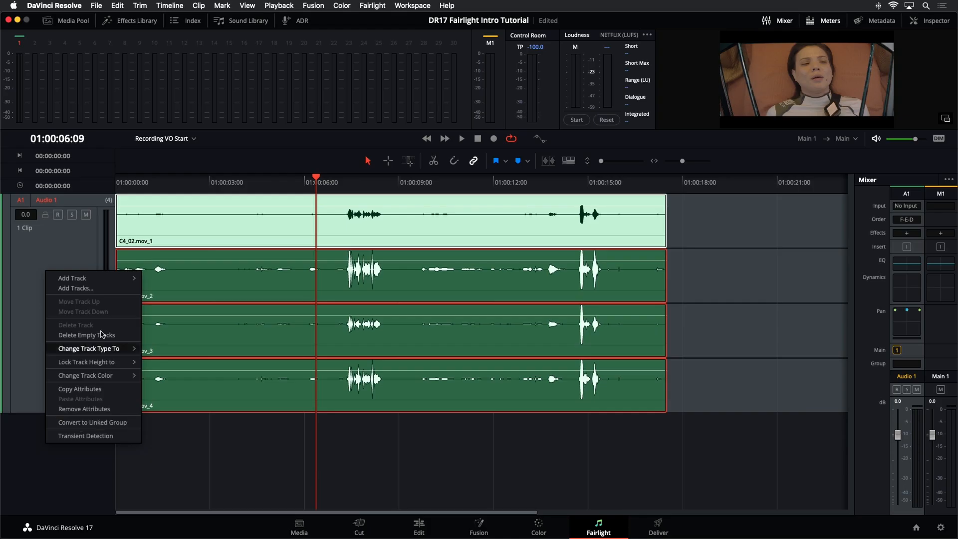
pyautogui.press('Escape')
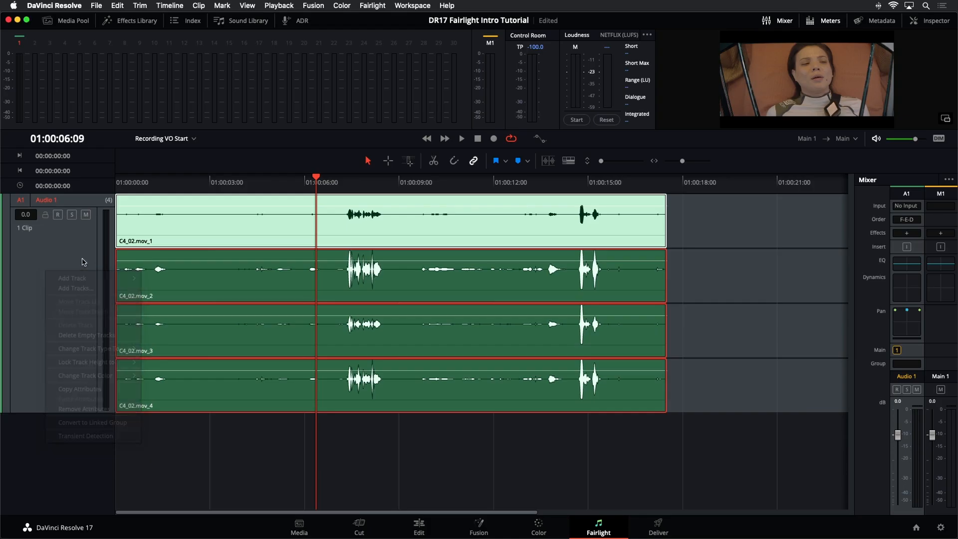
pyautogui.click(722, 245)
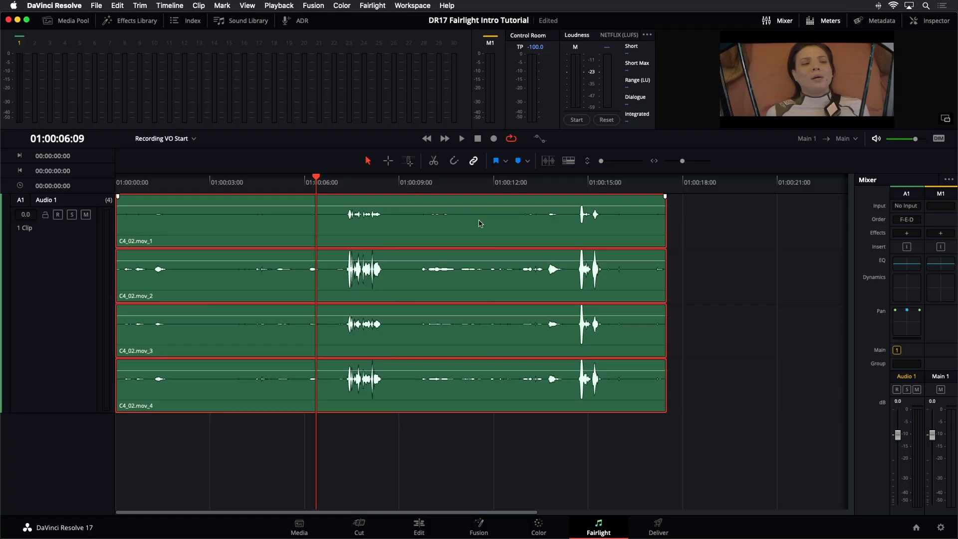
pyautogui.click(76, 260)
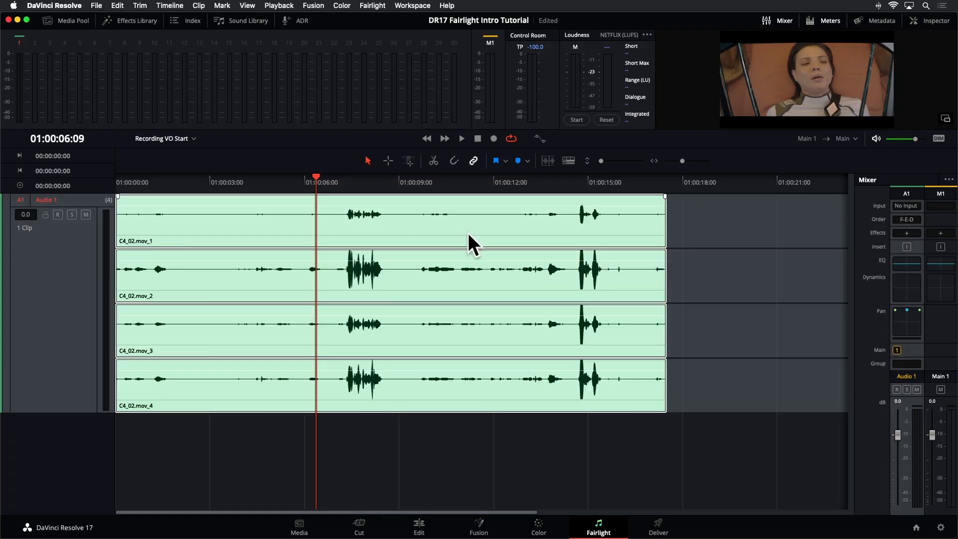
# Find the C4_02.mov timeline clip in the Media Pool and load the neighbouring C4_01.mov source clip into the preview
pyautogui.rightClick(449, 231)
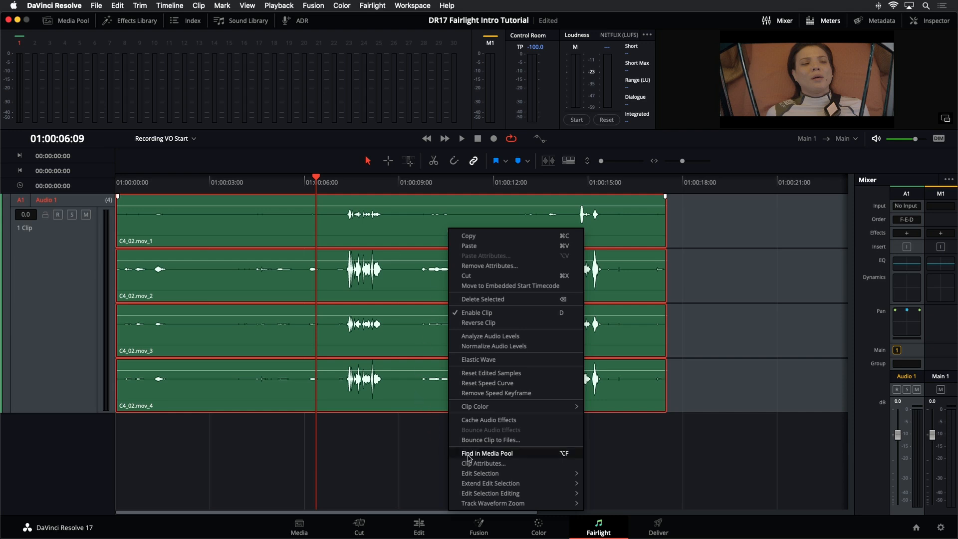
pyautogui.click(452, 453)
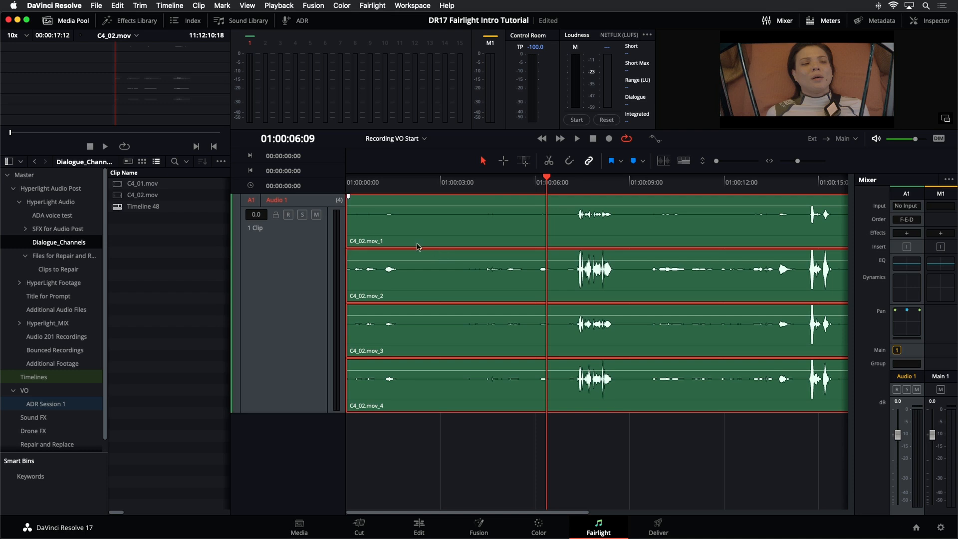
pyautogui.click(117, 195)
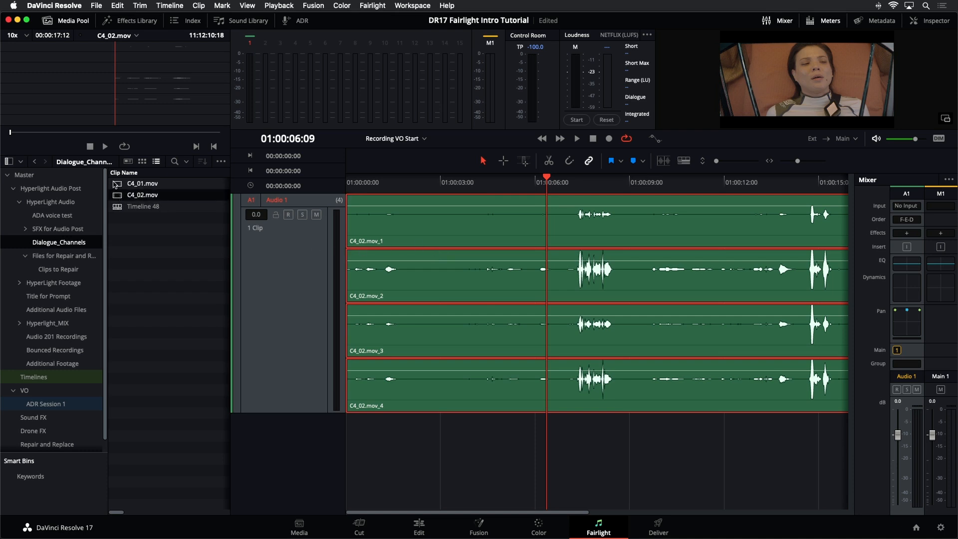
pyautogui.click(115, 185)
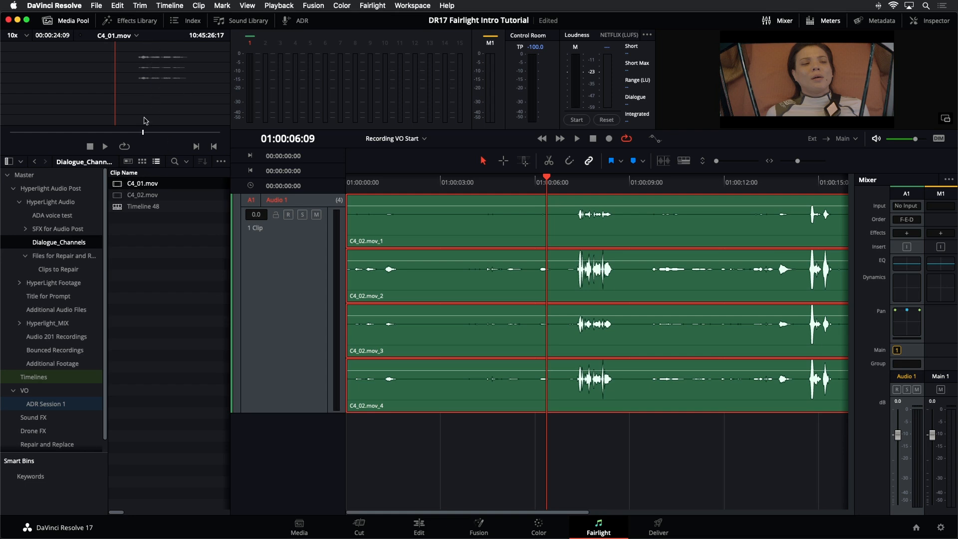
# Set the C4_01.mov source clip's audio format to Adaptive 3 in Clip Attributes
pyautogui.rightClick(119, 190)
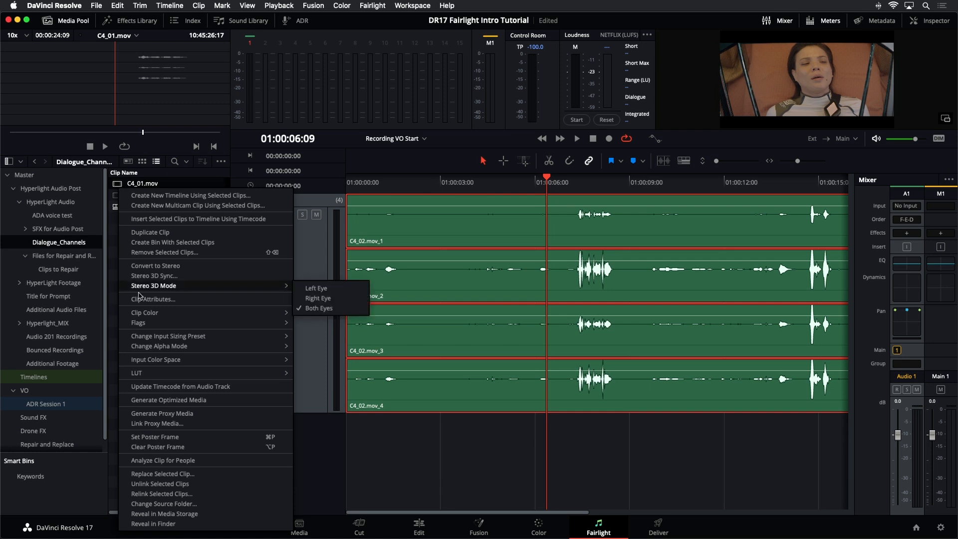
pyautogui.click(194, 301)
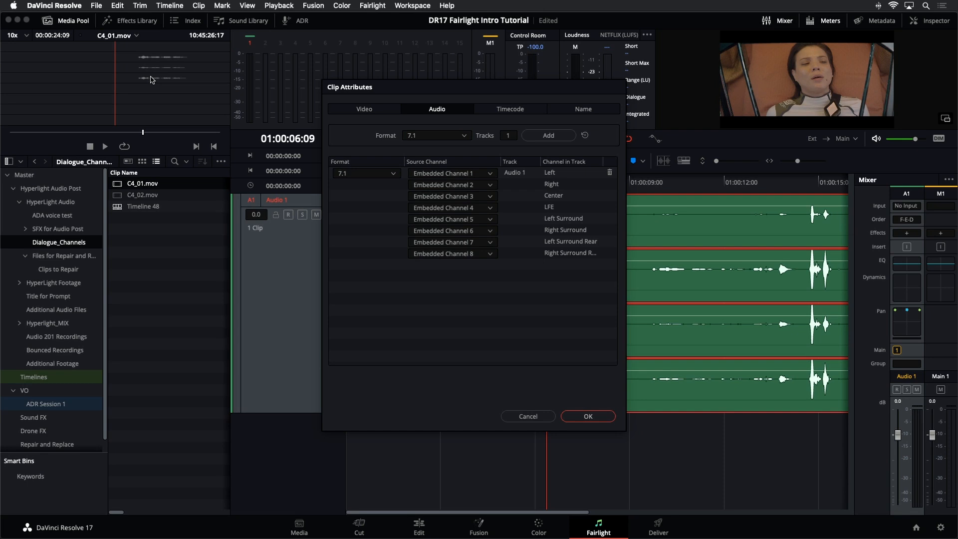
pyautogui.click(392, 174)
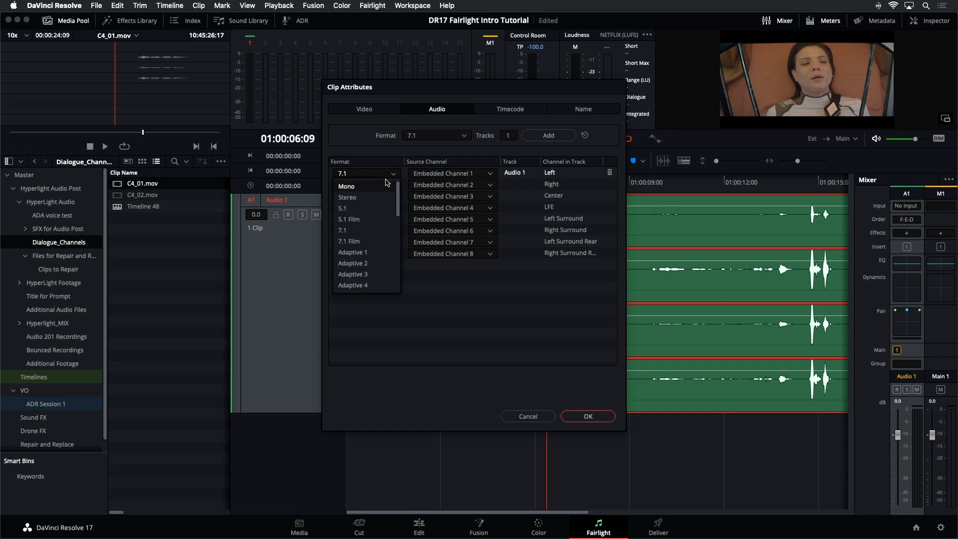
pyautogui.click(375, 274)
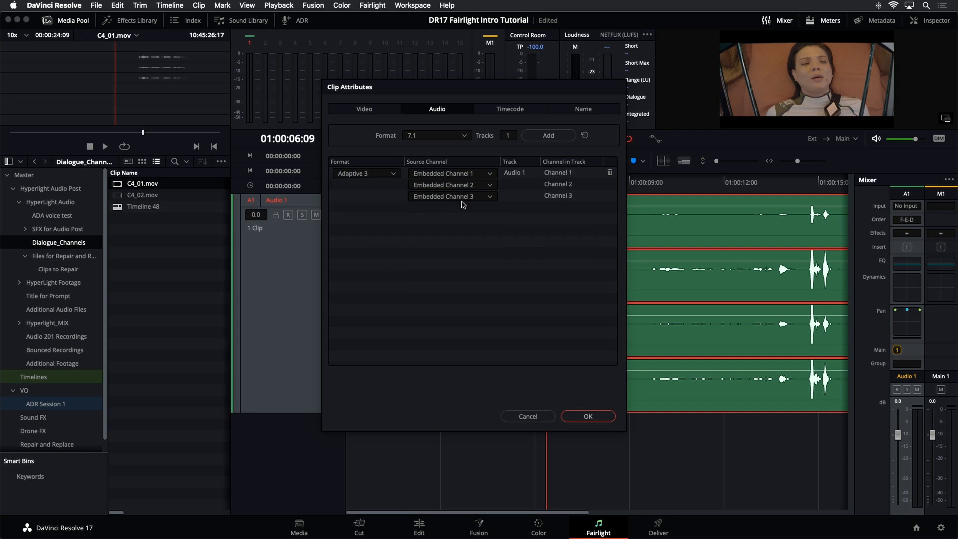
# Assign Embedded Channels 2, 3 and 4 to Channels 1, 2 and 3 of the clip's adaptive track
pyautogui.click(487, 174)
pyautogui.click(482, 208)
pyautogui.click(483, 185)
pyautogui.click(481, 231)
pyautogui.click(487, 196)
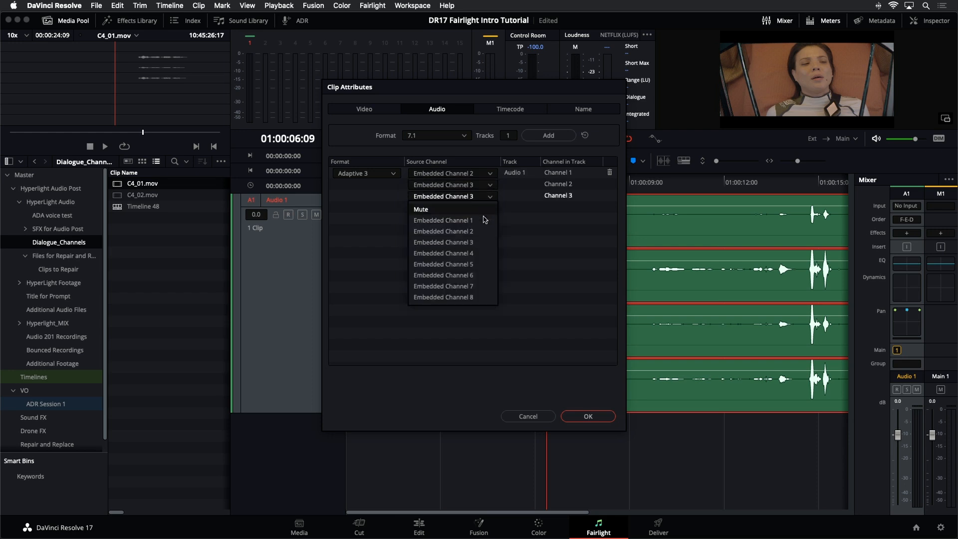
pyautogui.click(486, 253)
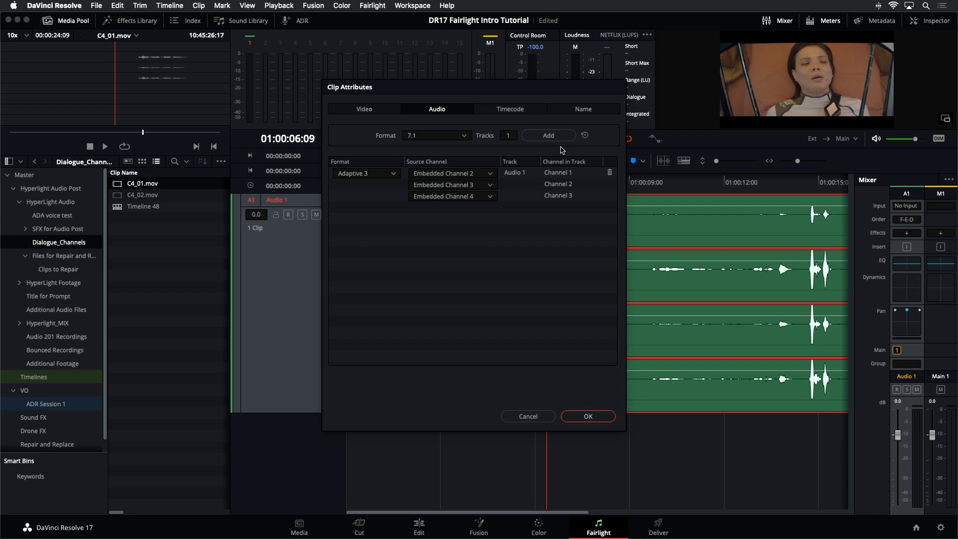
# Add three Mono tracks to the C4_01.mov clip's audio attributes
pyautogui.click(464, 139)
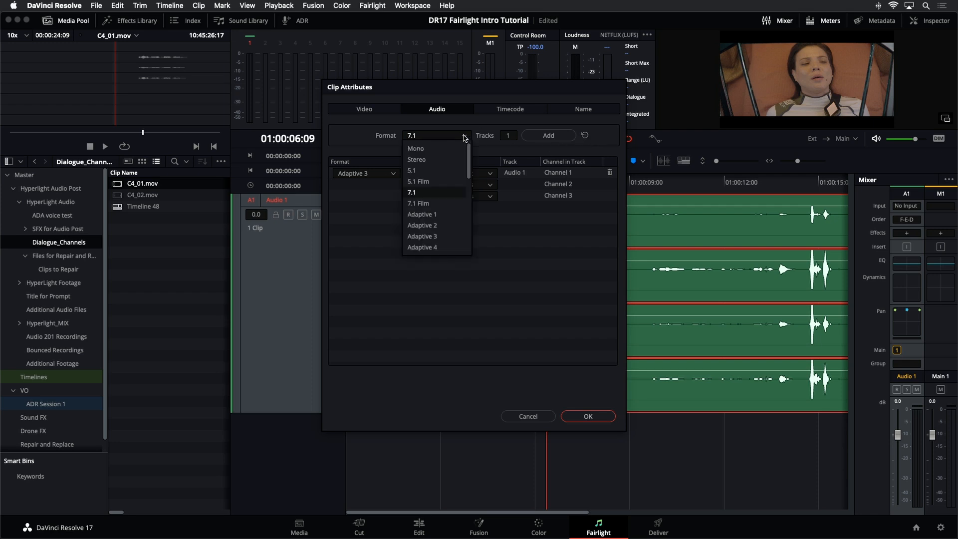
pyautogui.click(435, 148)
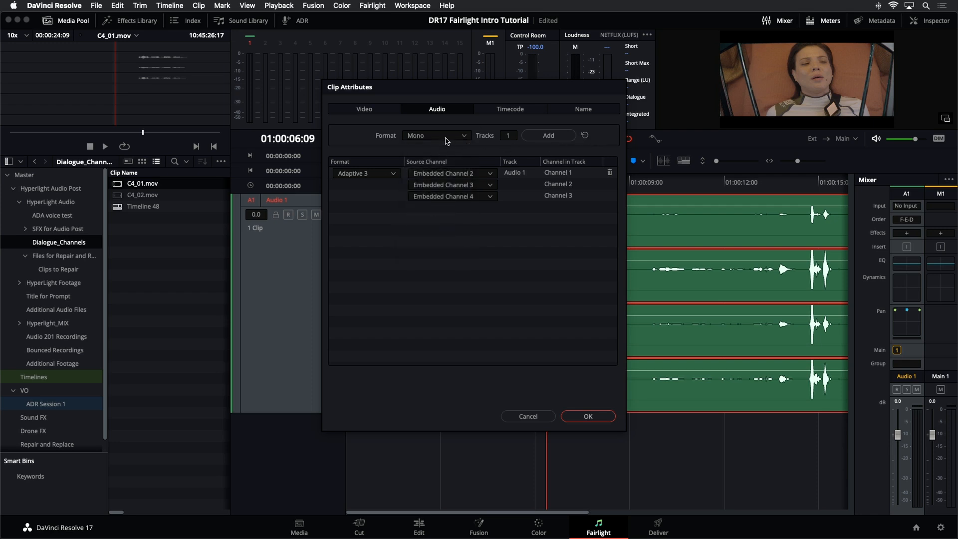
pyautogui.click(505, 136)
pyautogui.write('3')
pyautogui.click(569, 139)
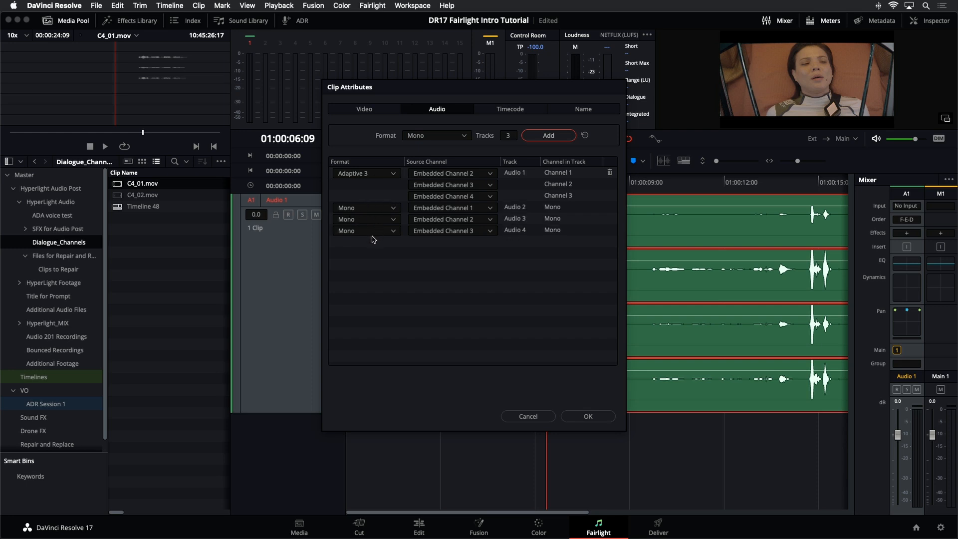
# Assign Embedded Channels 2, 3 and 4 to mono tracks Audio 2, Audio 3 and Audio 4, and apply the attributes
pyautogui.click(479, 208)
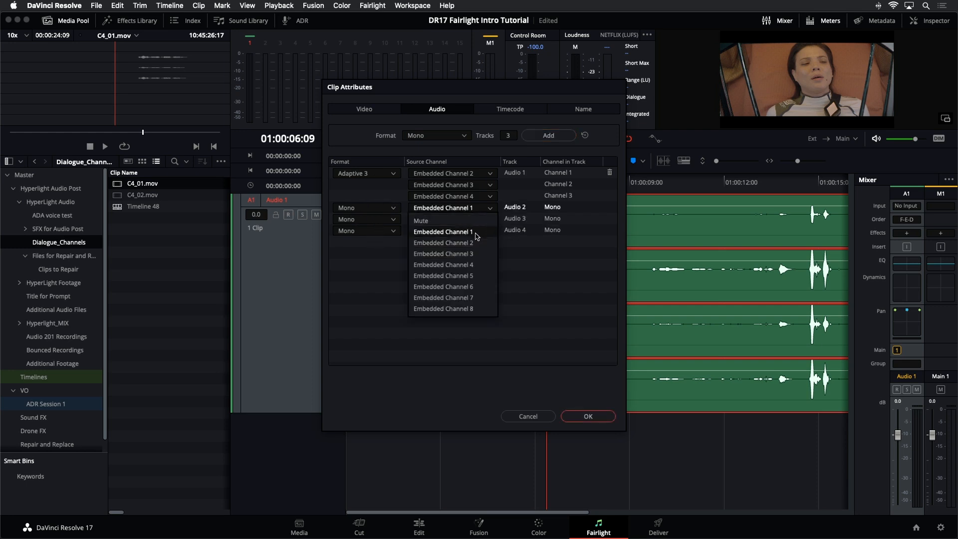
pyautogui.click(481, 224)
pyautogui.click(481, 224)
pyautogui.click(449, 266)
pyautogui.click(479, 231)
pyautogui.click(479, 288)
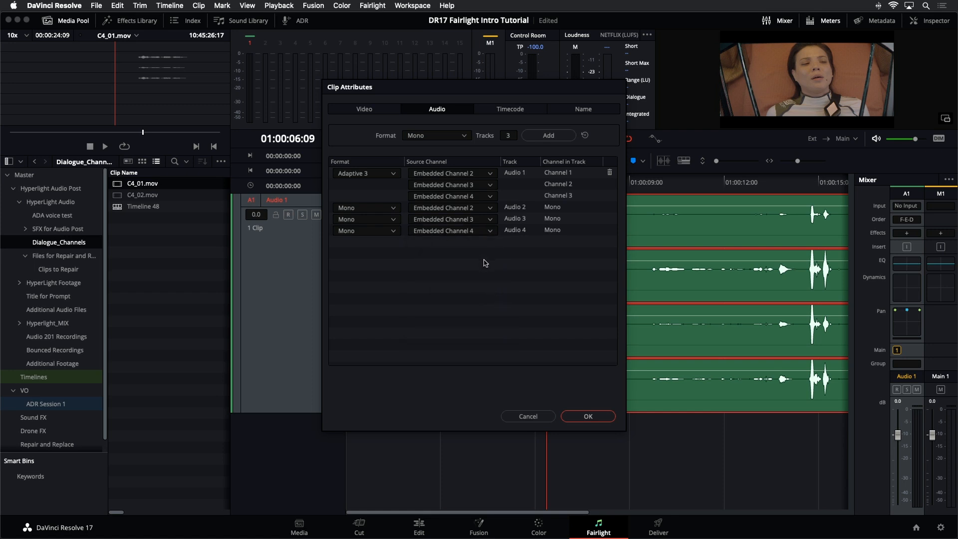
pyautogui.click(588, 416)
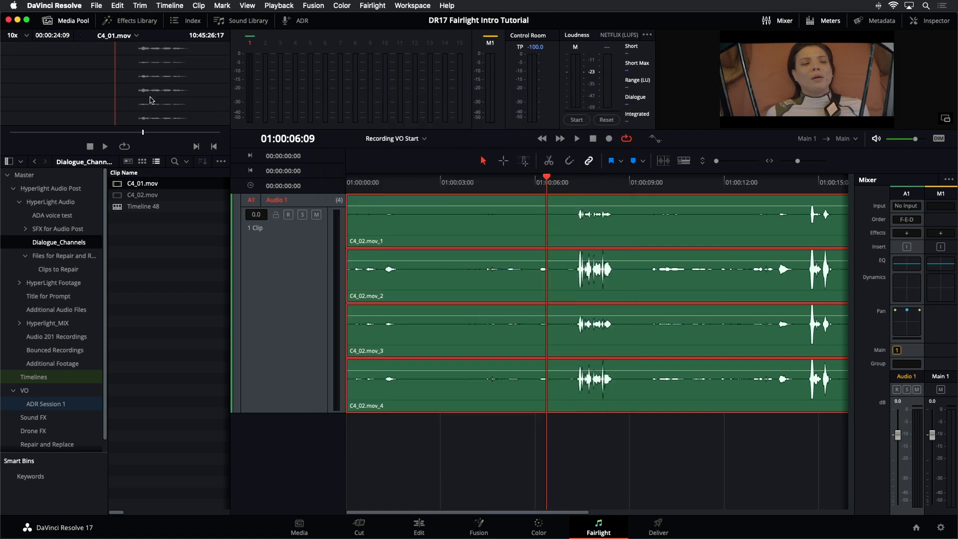
# Create a new timeline from the C4_01.mov clip and enlarge its track heights slightly
pyautogui.rightClick(117, 185)
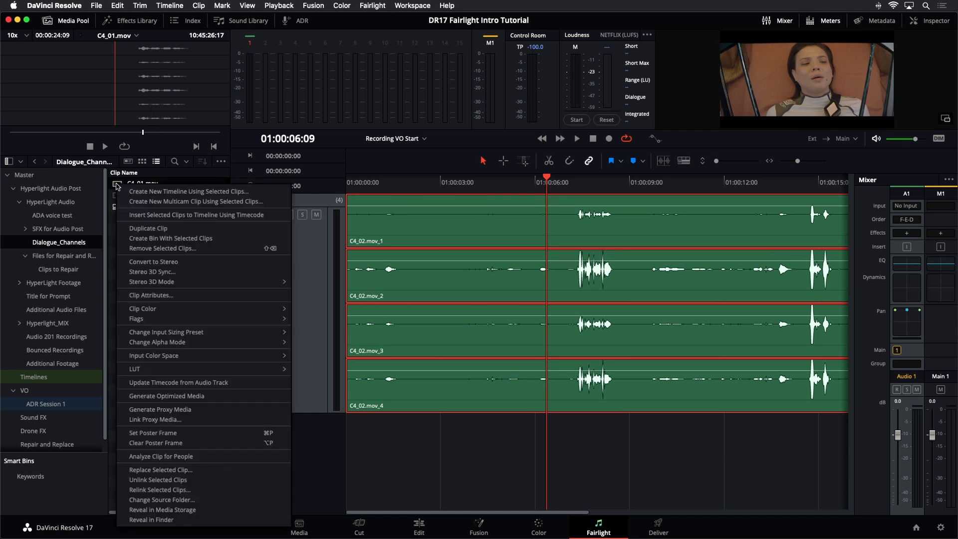
pyautogui.click(150, 191)
pyautogui.click(569, 312)
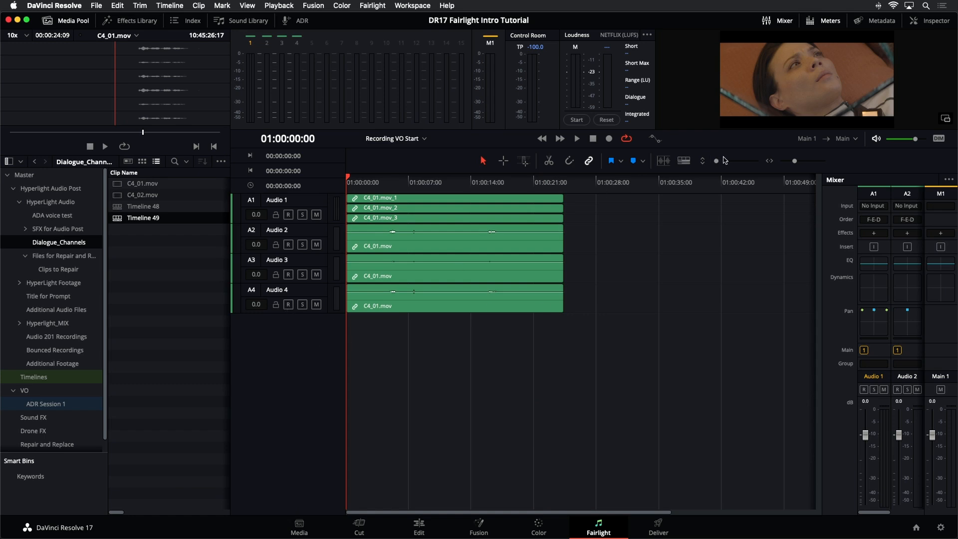
pyautogui.moveTo(717, 160)
pyautogui.mouseDown()
pyautogui.moveTo(727, 161)
pyautogui.moveTo(720, 162)
pyautogui.mouseUp()
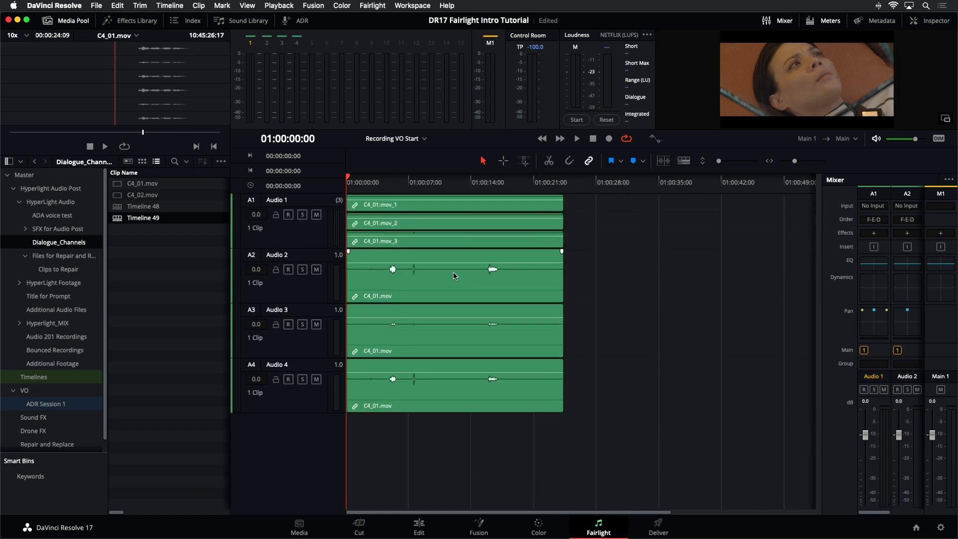
# Examine the new timeline's adaptive Audio 1 track and the mono tracks Audio 2 to Audio 4 one by one
pyautogui.click(300, 240)
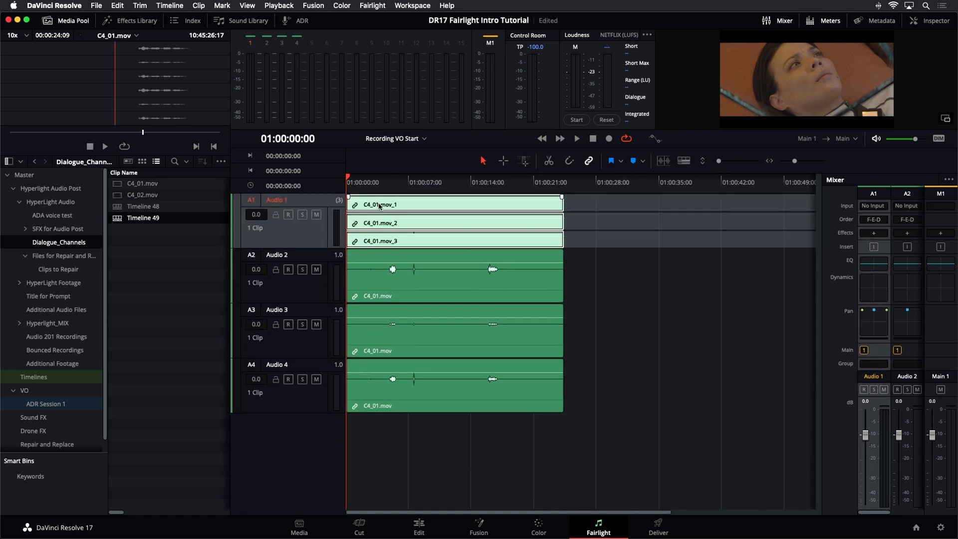
pyautogui.click(310, 292)
pyautogui.click(313, 347)
pyautogui.click(332, 405)
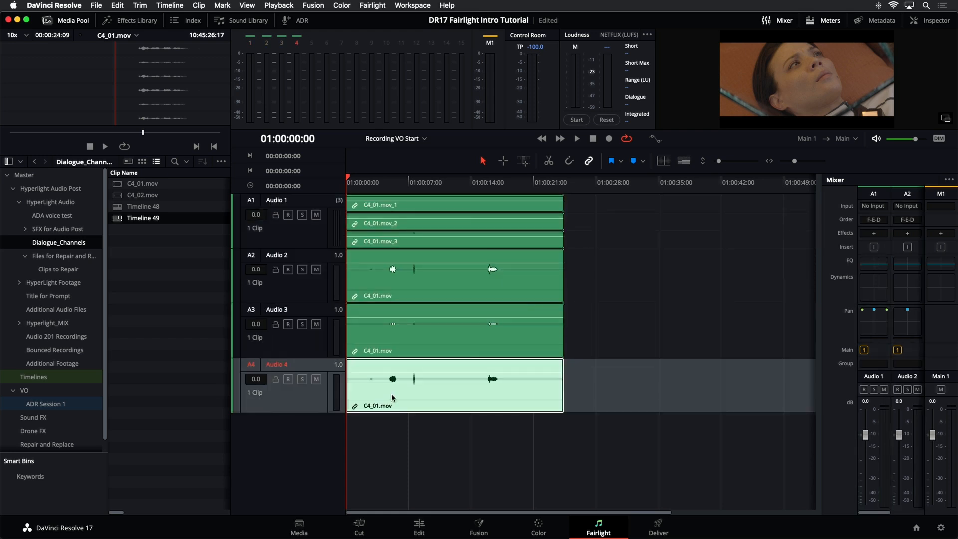
pyautogui.click(623, 361)
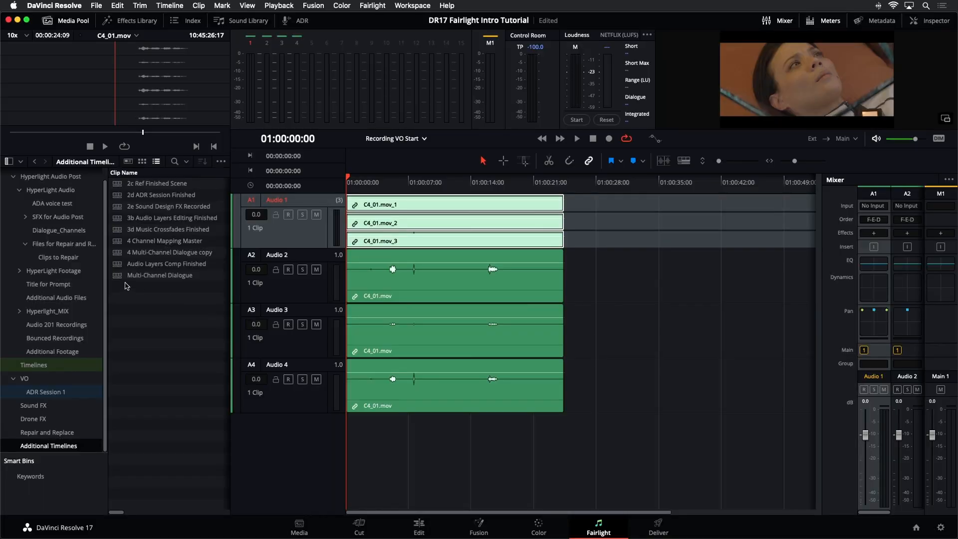
# Open the Multi-Channel Dialogue timeline from the Additional Timelines bin, with the Media Pool hidden and the playhead inside the C4_02.mov clip
pyautogui.doubleClick(116, 276)
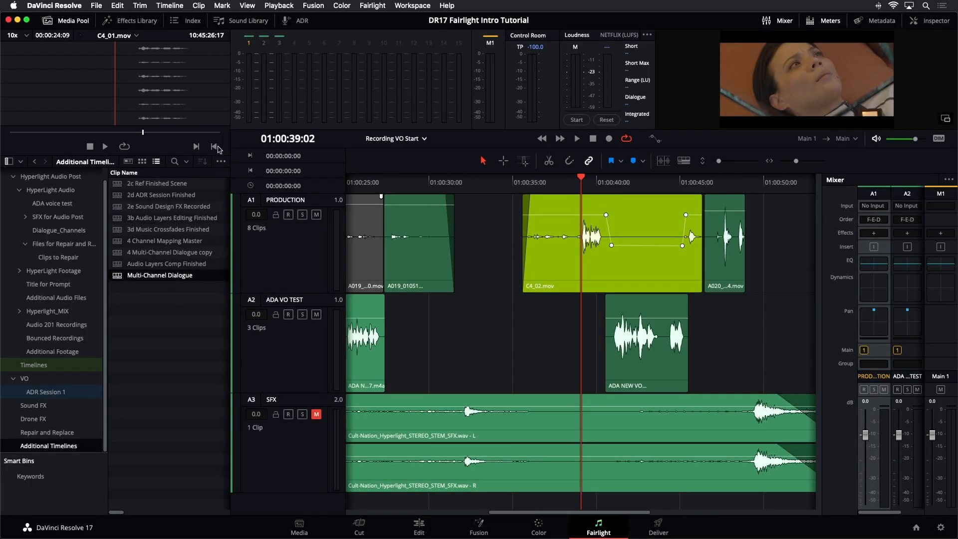
pyautogui.click(69, 21)
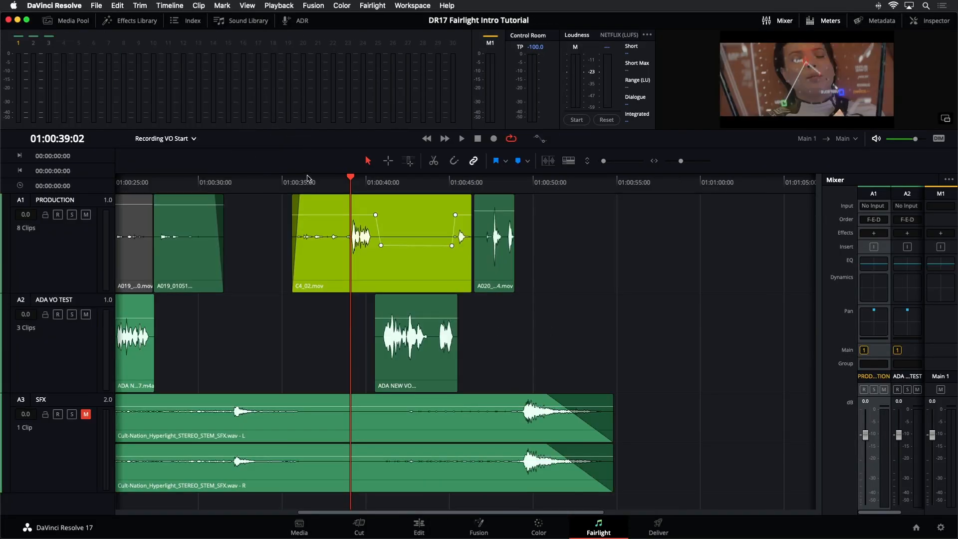
pyautogui.hotkey('shift', 'z')
pyautogui.click(554, 187)
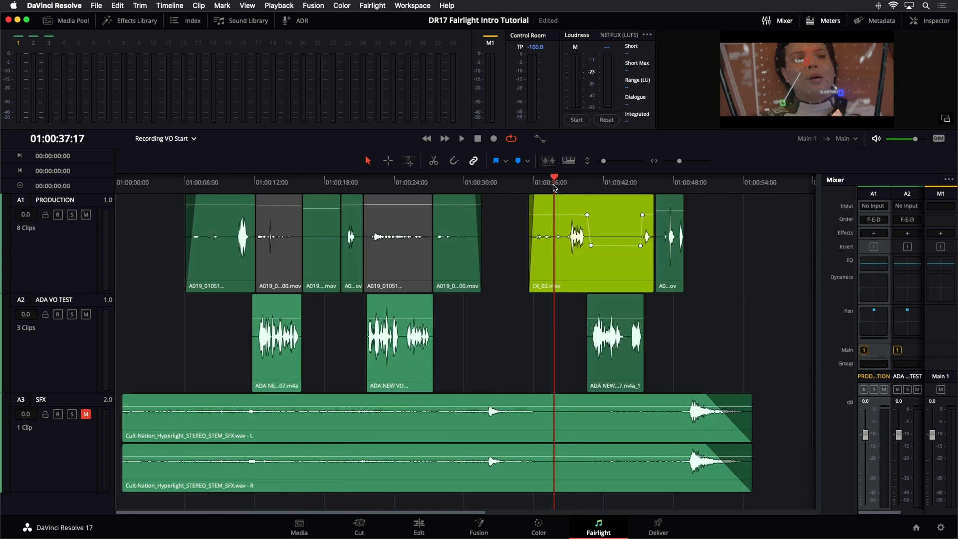
# Switch the PRODUCTION track's C4_02.mov clip to source Embedded Channel 1 and place the playhead just before the clip
pyautogui.rightClick(578, 260)
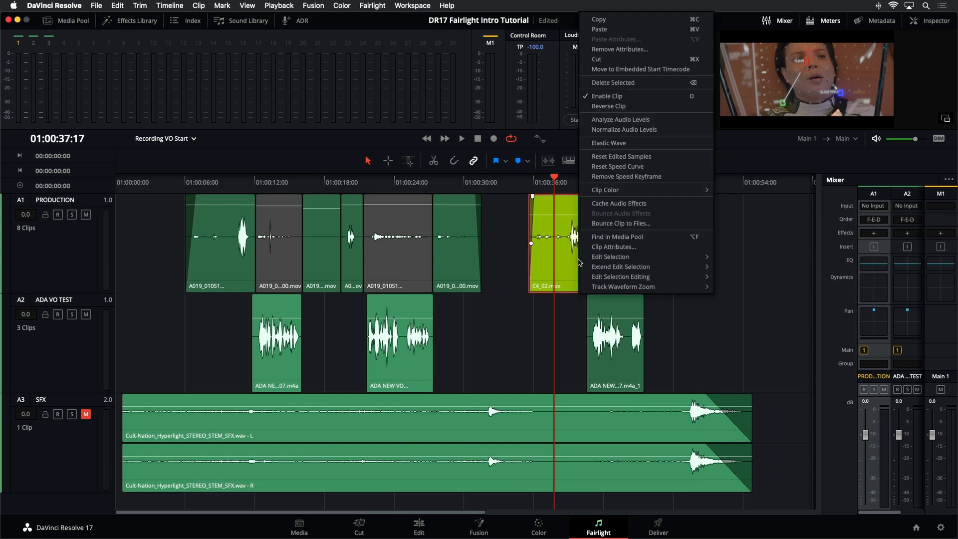
pyautogui.click(649, 247)
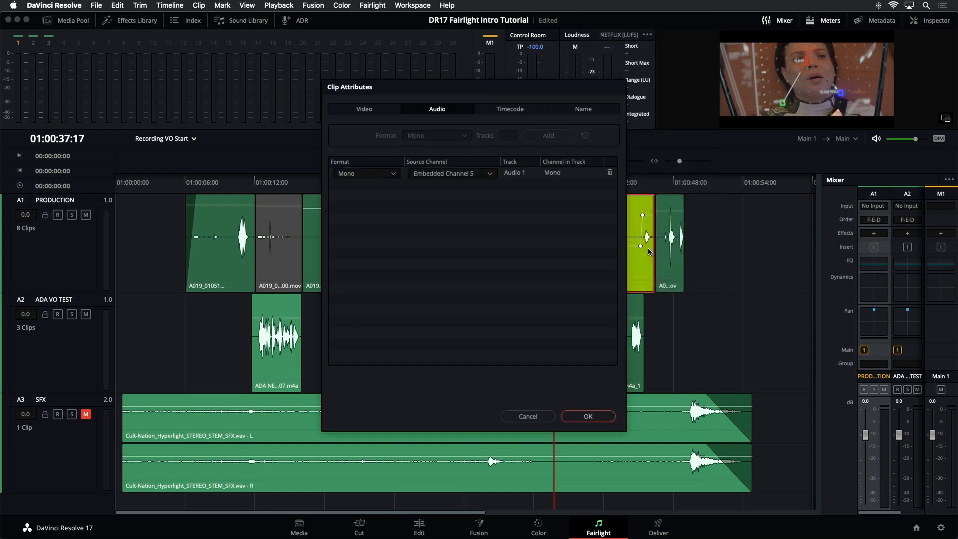
pyautogui.click(436, 175)
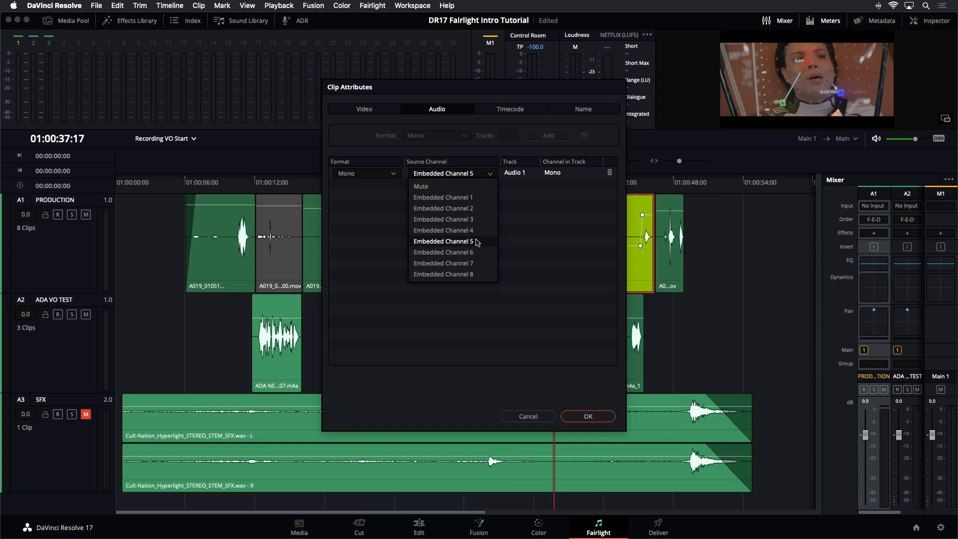
pyautogui.click(447, 197)
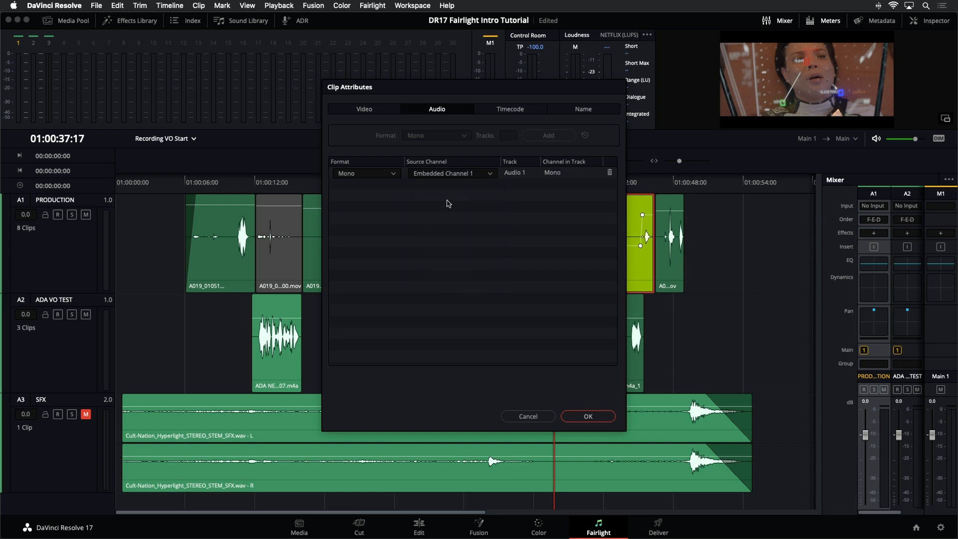
pyautogui.click(603, 418)
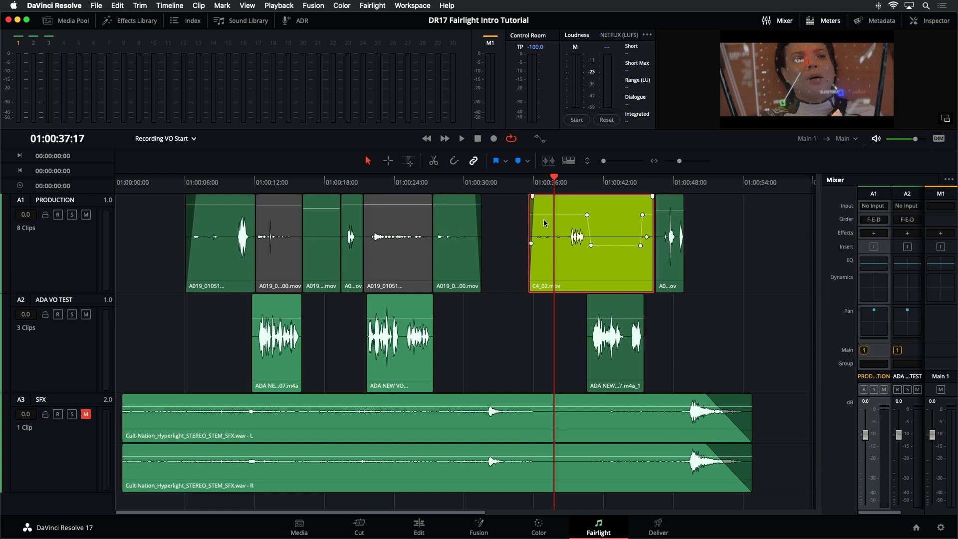
pyautogui.click(511, 185)
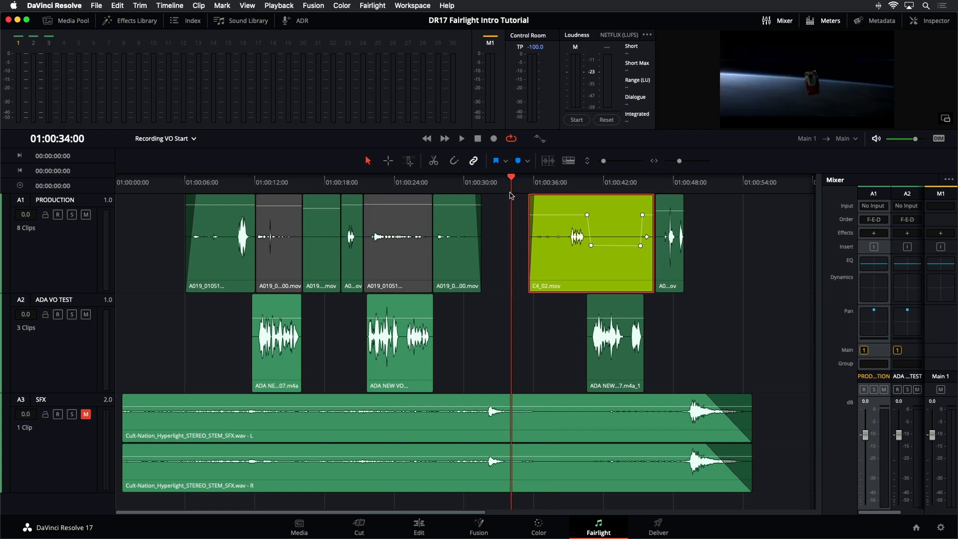